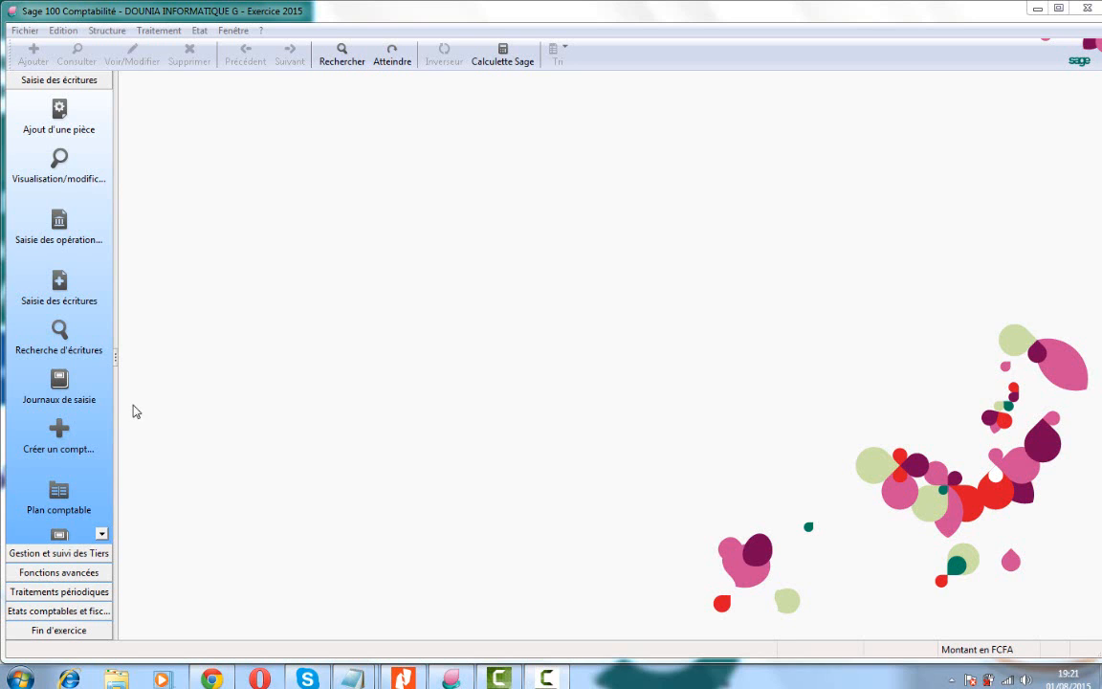
- Open the VENTE journal for July 2015 from the list of entry journals and enlarge its window
{"action": "left_click", "coordinate": [59, 383]}
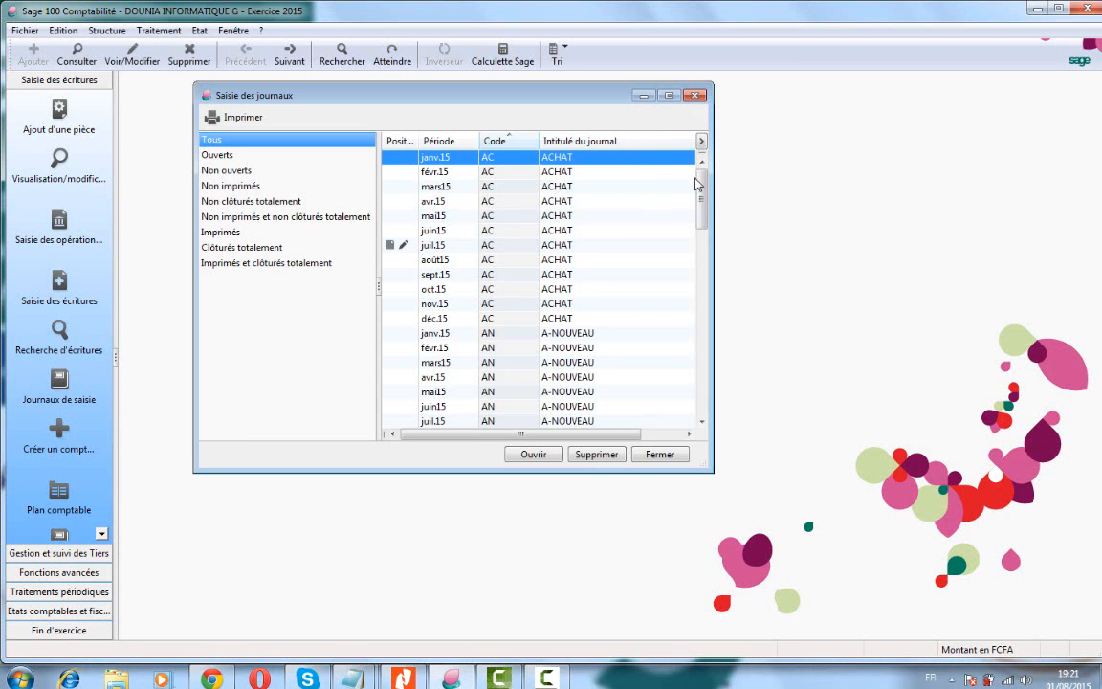
{"action": "left_click_drag", "start_coordinate": [702, 191], "coordinate": [703, 278]}
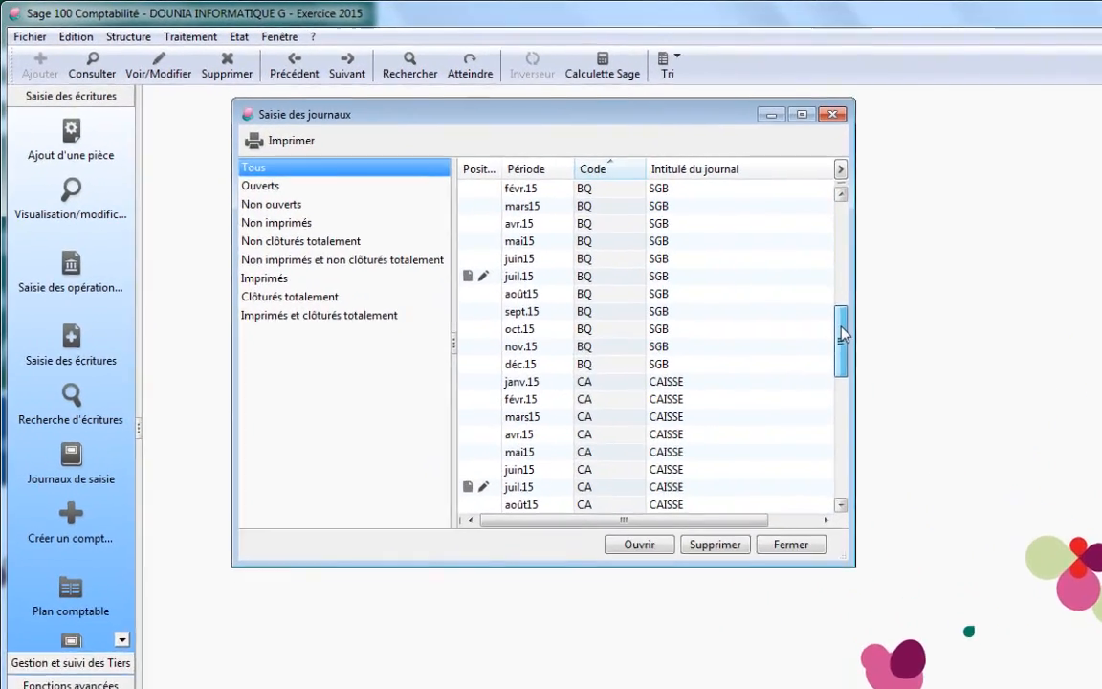
{"action": "left_click_drag", "start_coordinate": [842, 333], "coordinate": [840, 392]}
{"action": "left_click_drag", "start_coordinate": [933, 435], "coordinate": [931, 525]}
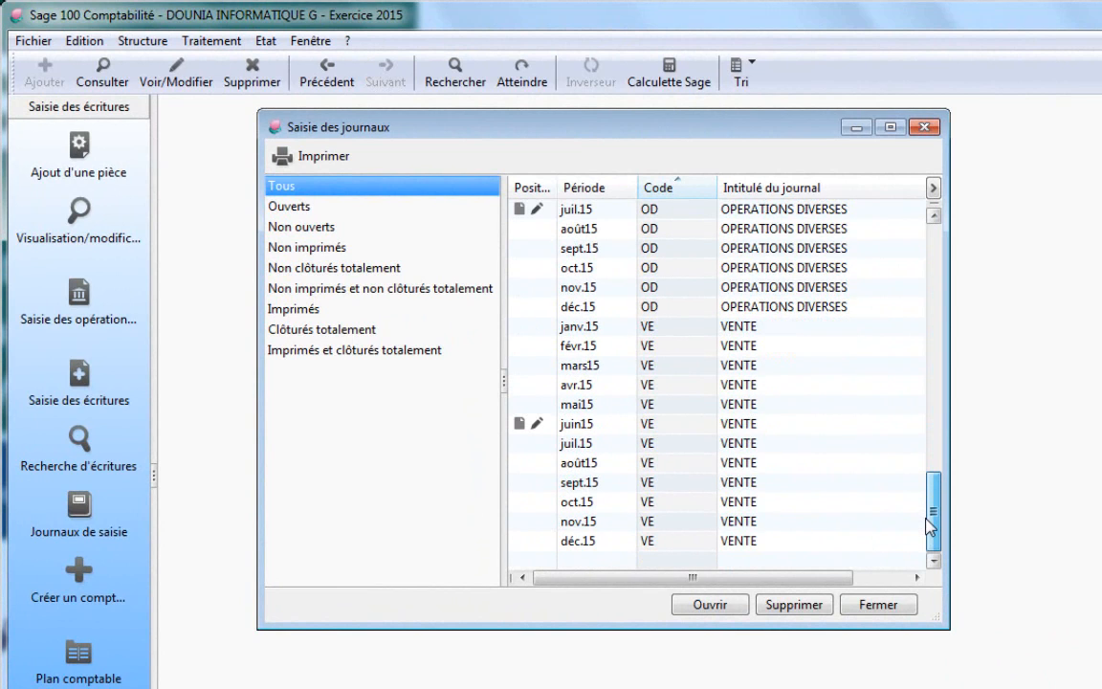
{"action": "double_click", "coordinate": [586, 444]}
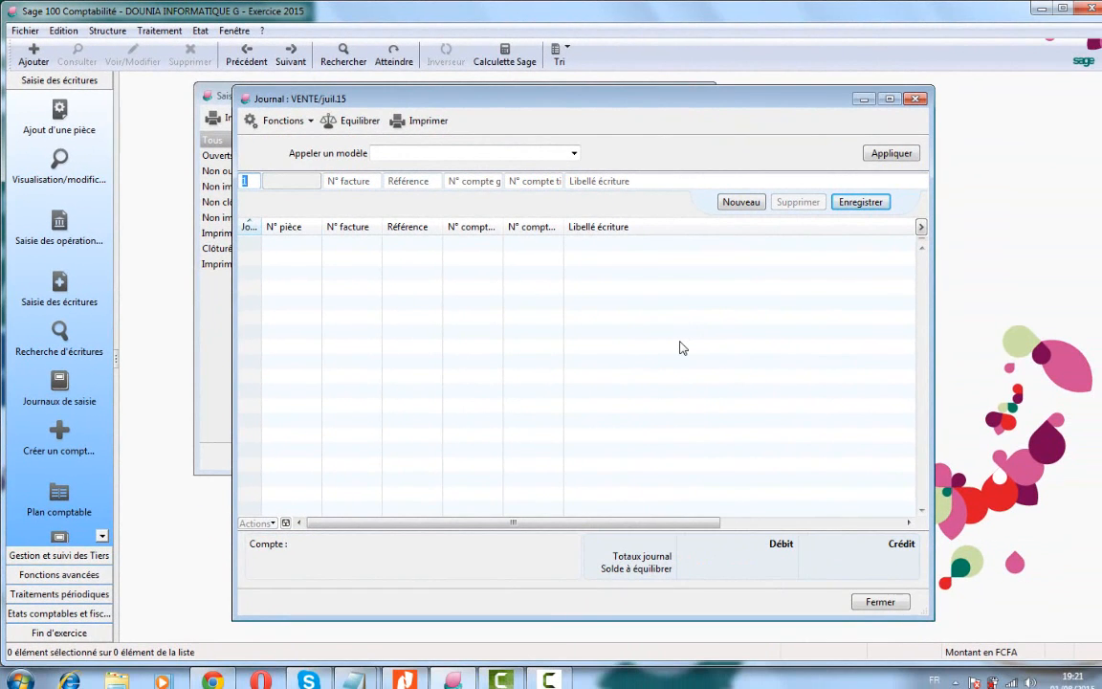
{"action": "left_click", "coordinate": [890, 100]}
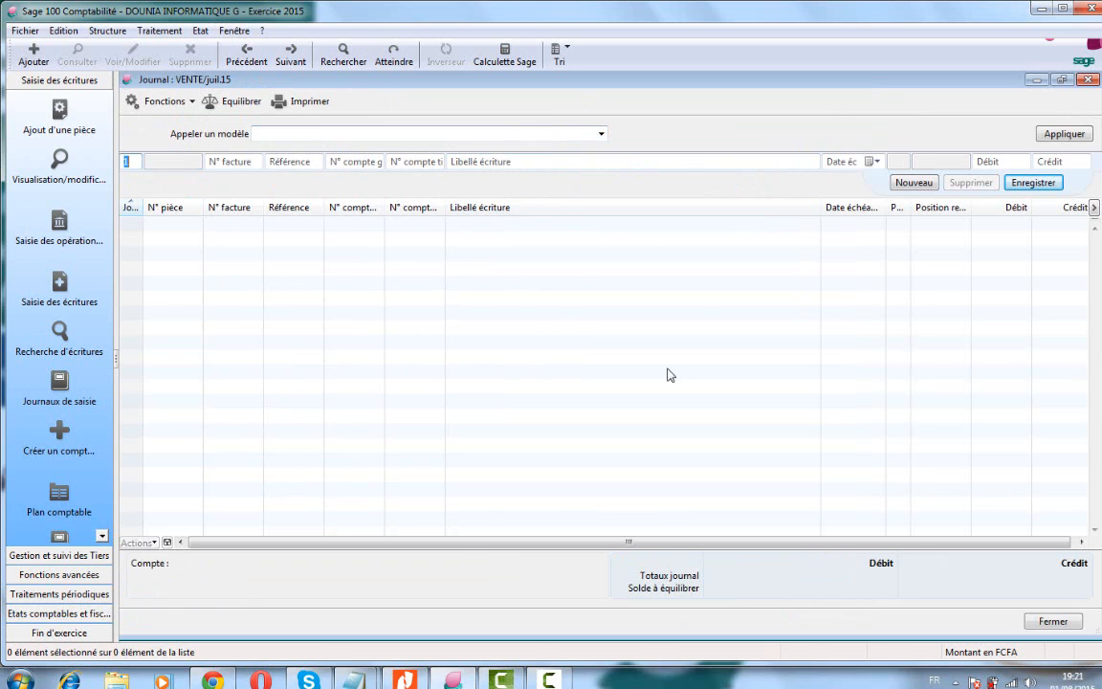
- Apply the entry model "Facture JUMIA de m/ses à 18%", set the day to 12 and complete the 701 line's description as FACT N°VTE0215
{"action": "left_click", "coordinate": [601, 135]}
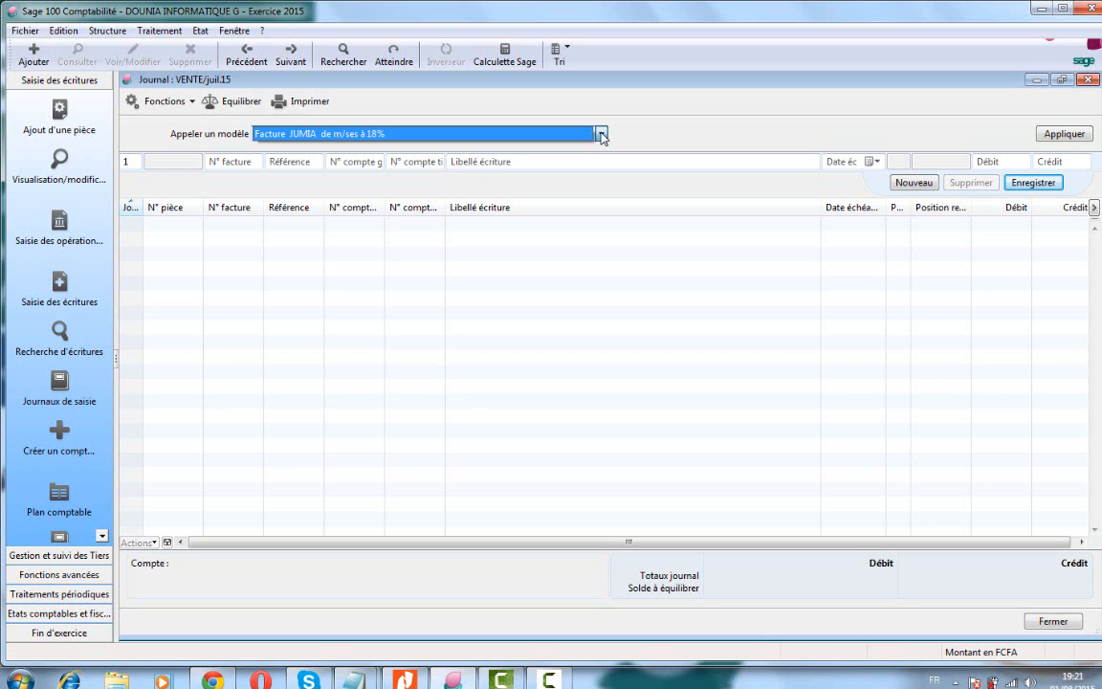
{"action": "key", "text": "Return"}
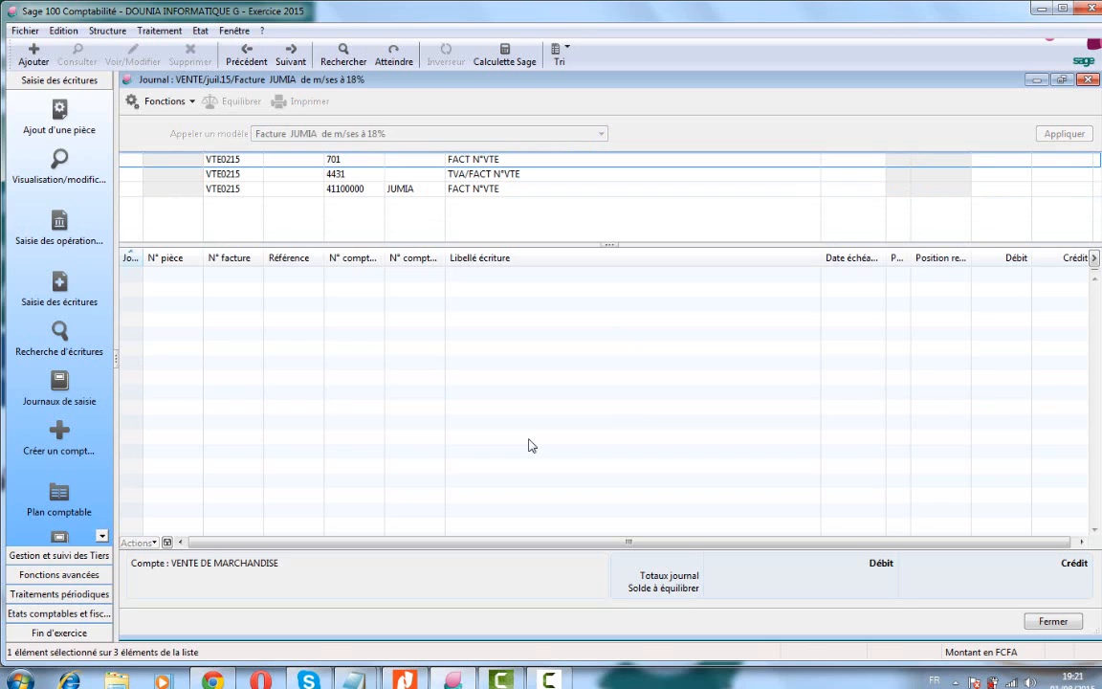
{"action": "type", "text": "12"}
{"action": "key", "text": "Tab"}
{"action": "type", "text": "0215"}
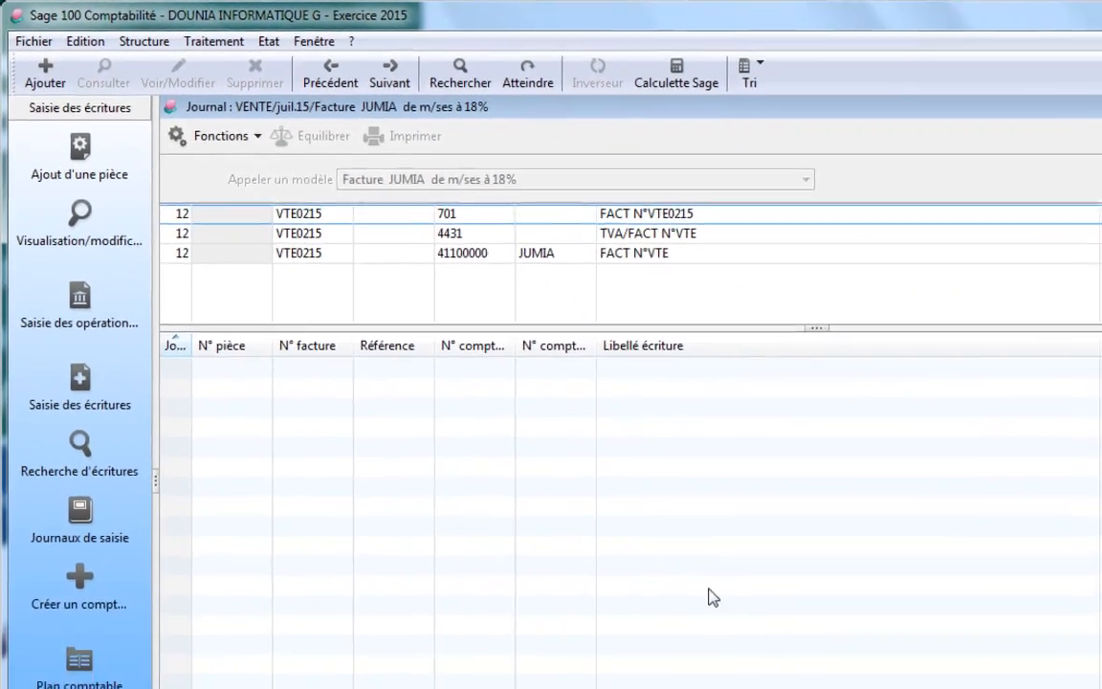
- Enter a credit of 500000 on the 701 merchandise sales line
{"action": "type", "text": "500"}
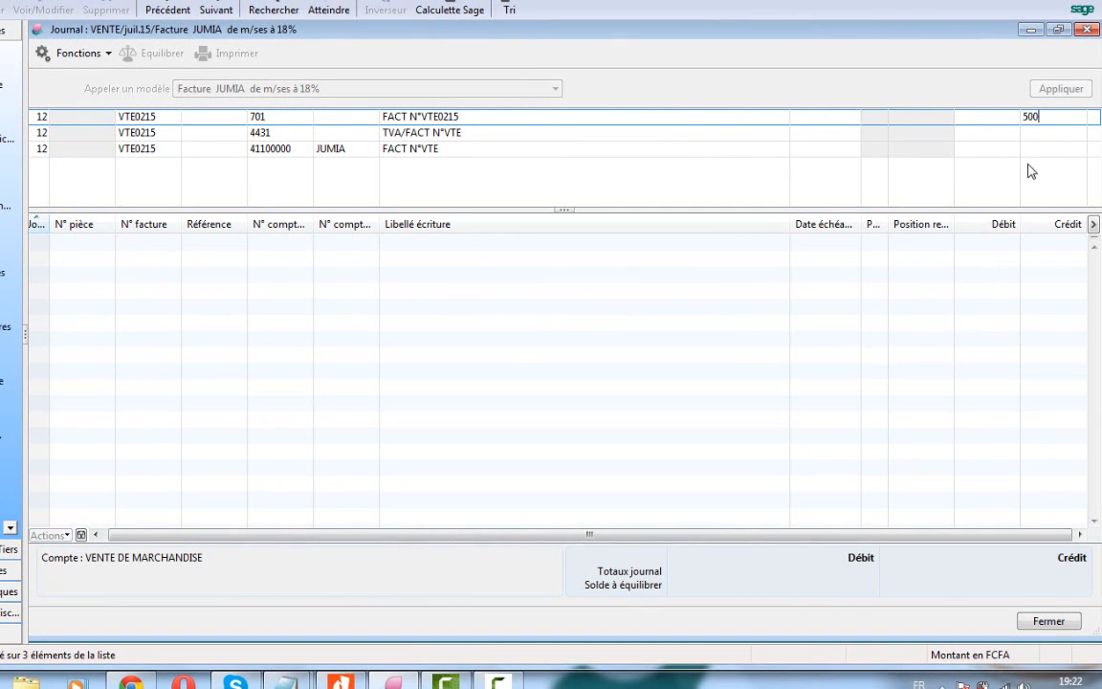
{"action": "type", "text": "000"}
{"action": "key", "text": "Return"}
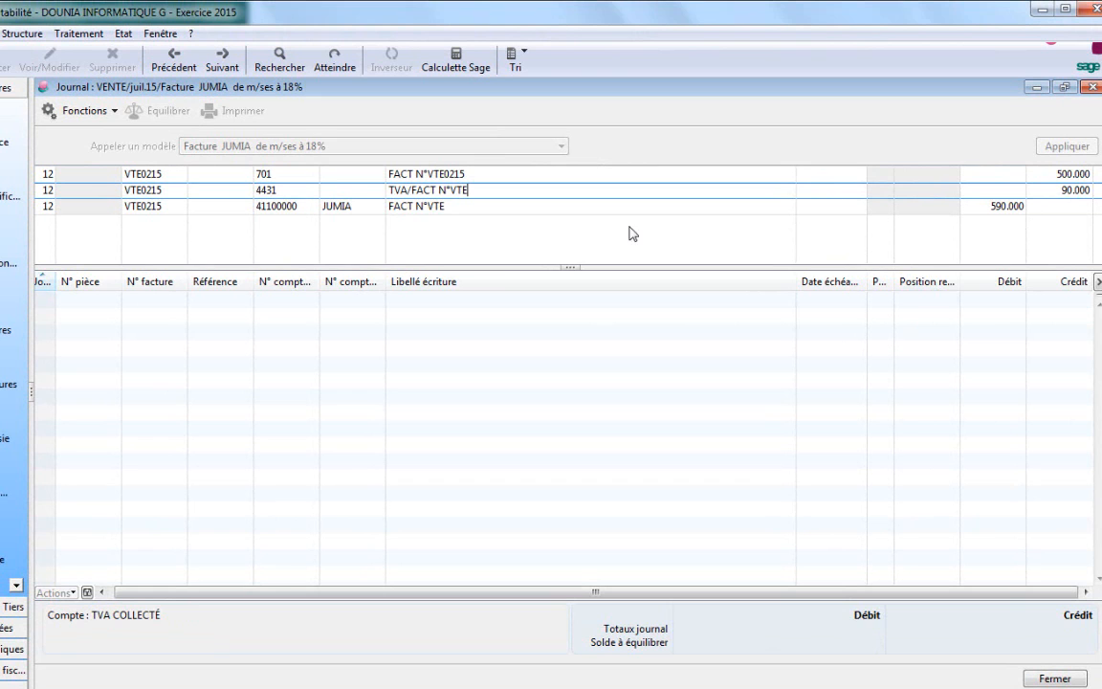
- Set the JUMIA customer line's due date to 14 August 2015, record the entry and close the journal
{"action": "left_click", "coordinate": [931, 209]}
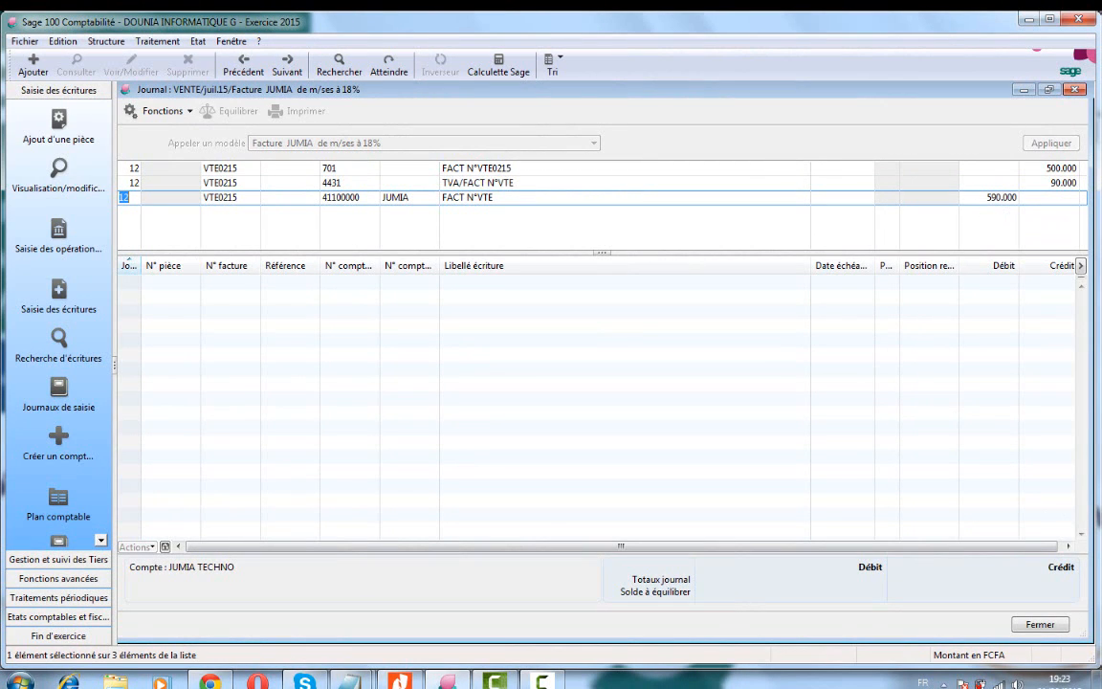
{"action": "key", "text": "Return"}
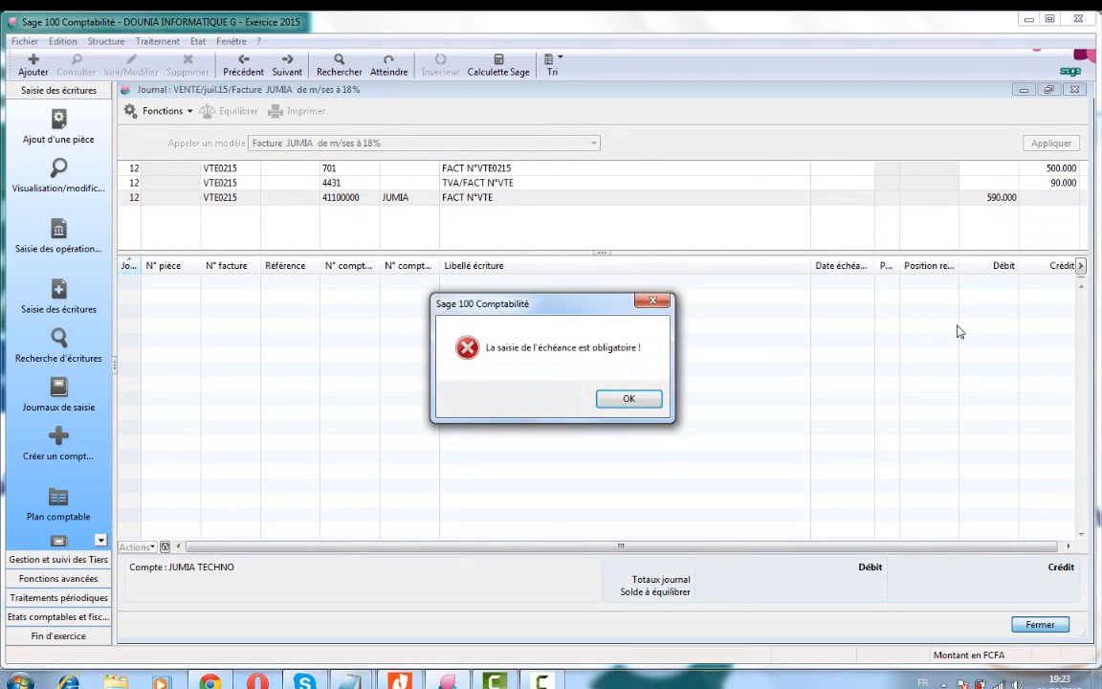
{"action": "key", "text": "Return"}
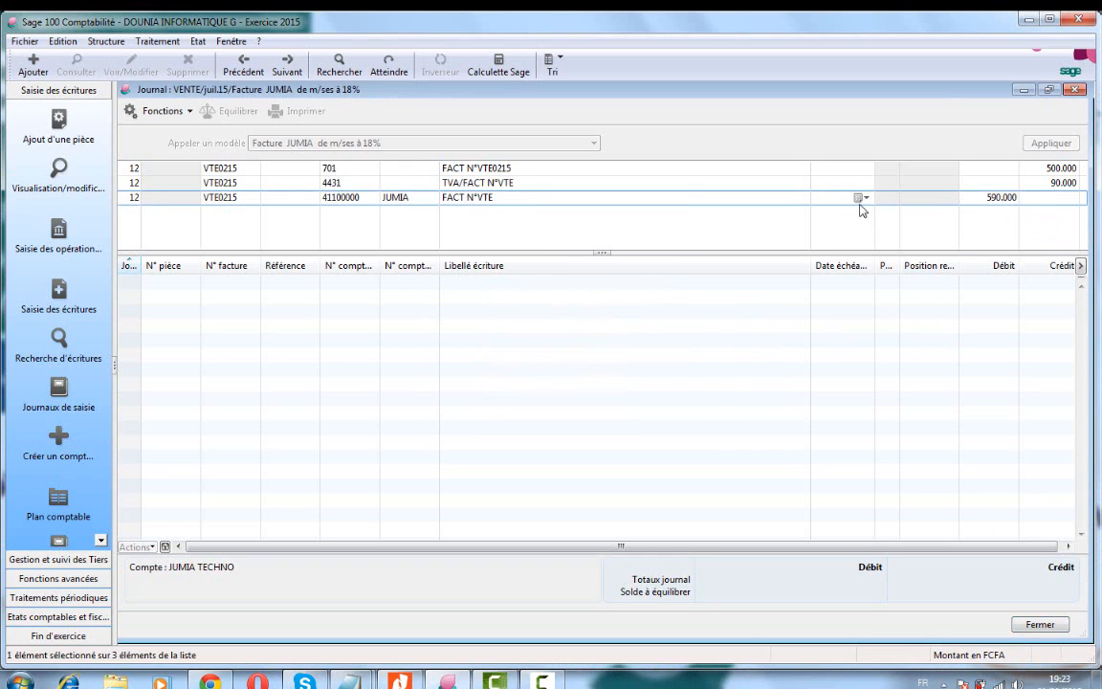
{"action": "left_click", "coordinate": [866, 199]}
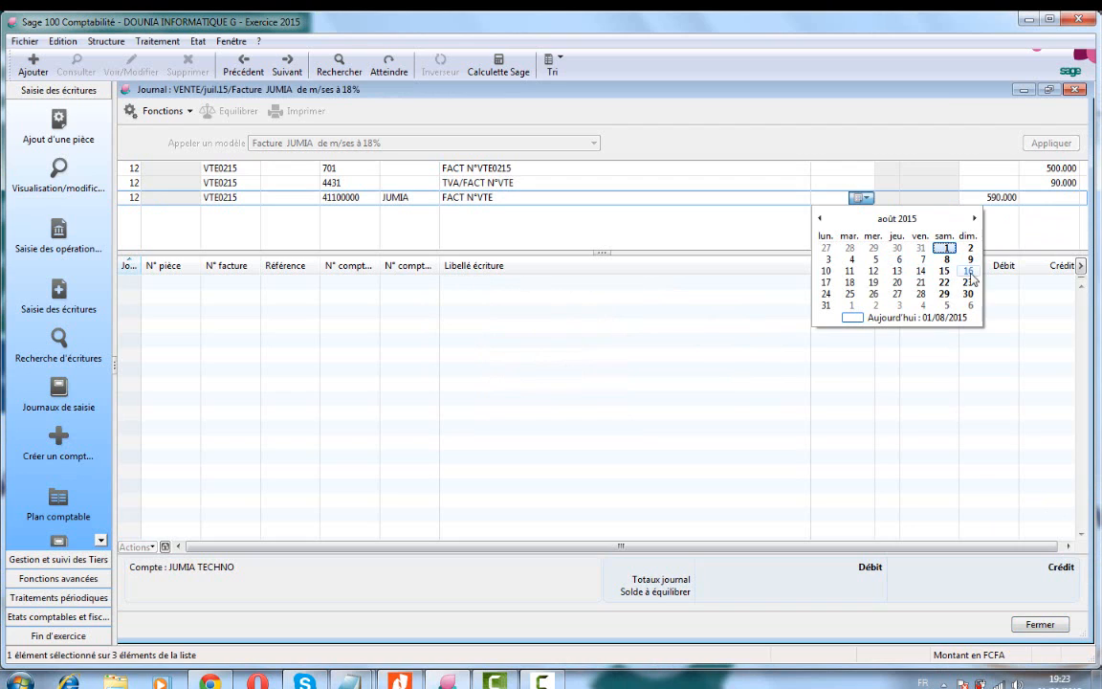
{"action": "left_click", "coordinate": [920, 271]}
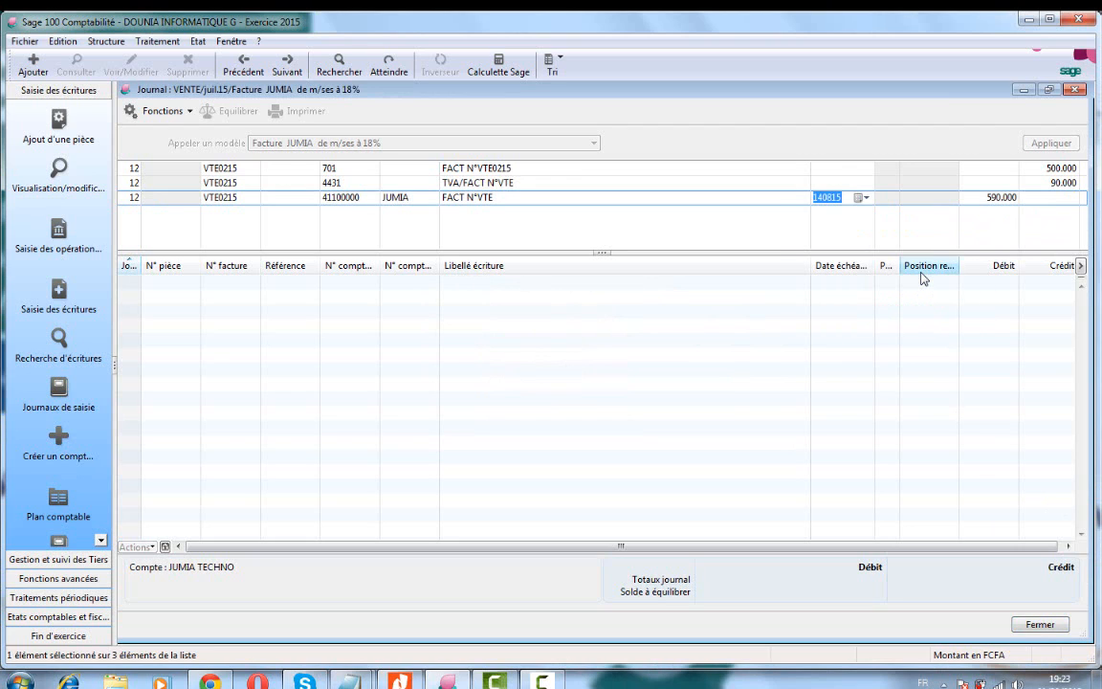
{"action": "left_click", "coordinate": [1037, 624]}
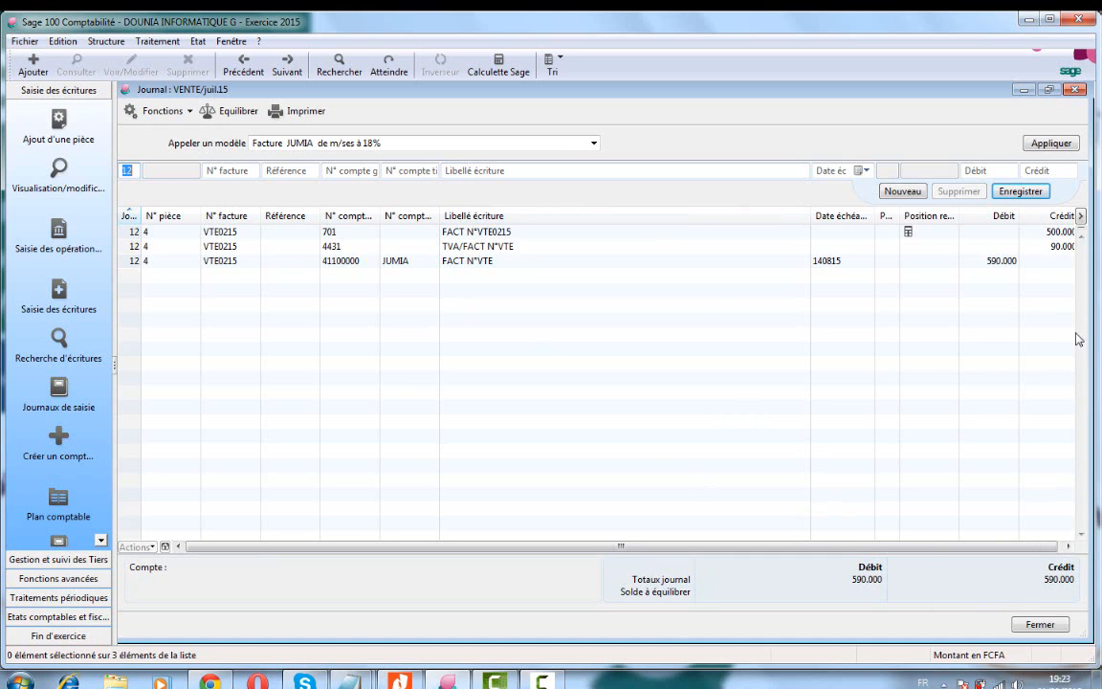
{"action": "left_click", "coordinate": [1040, 626]}
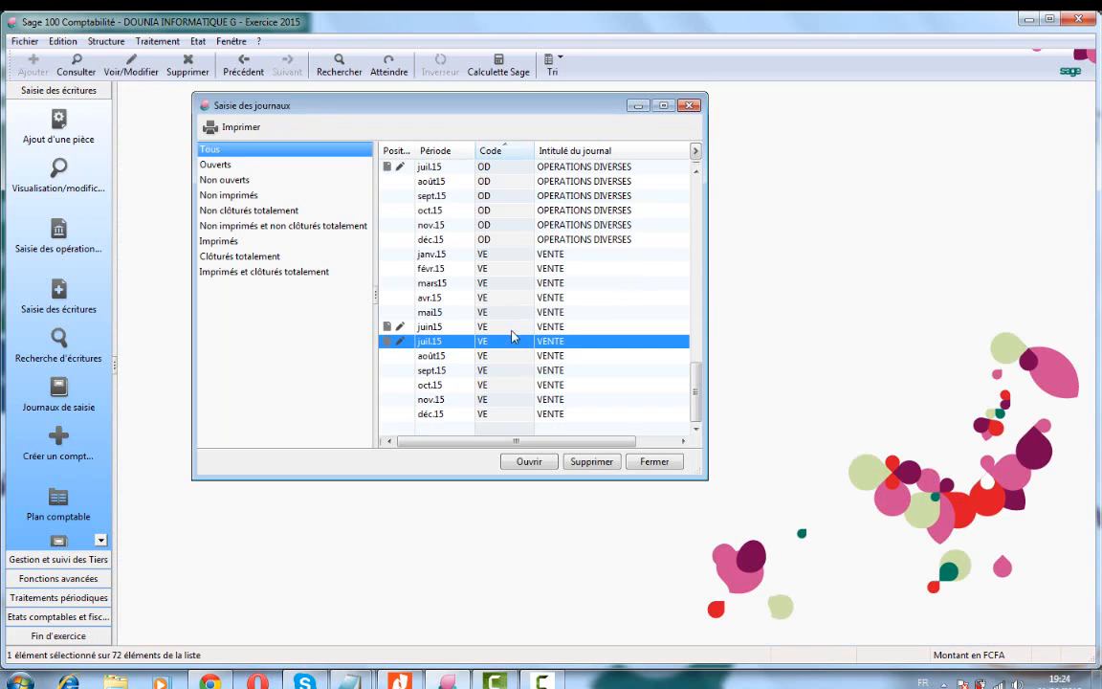
- Reopen the July 2015 VENTE journal, apply the model "Facture JUMIA de m/ses à 18%" again and enlarge the window
{"action": "double_click", "coordinate": [513, 344]}
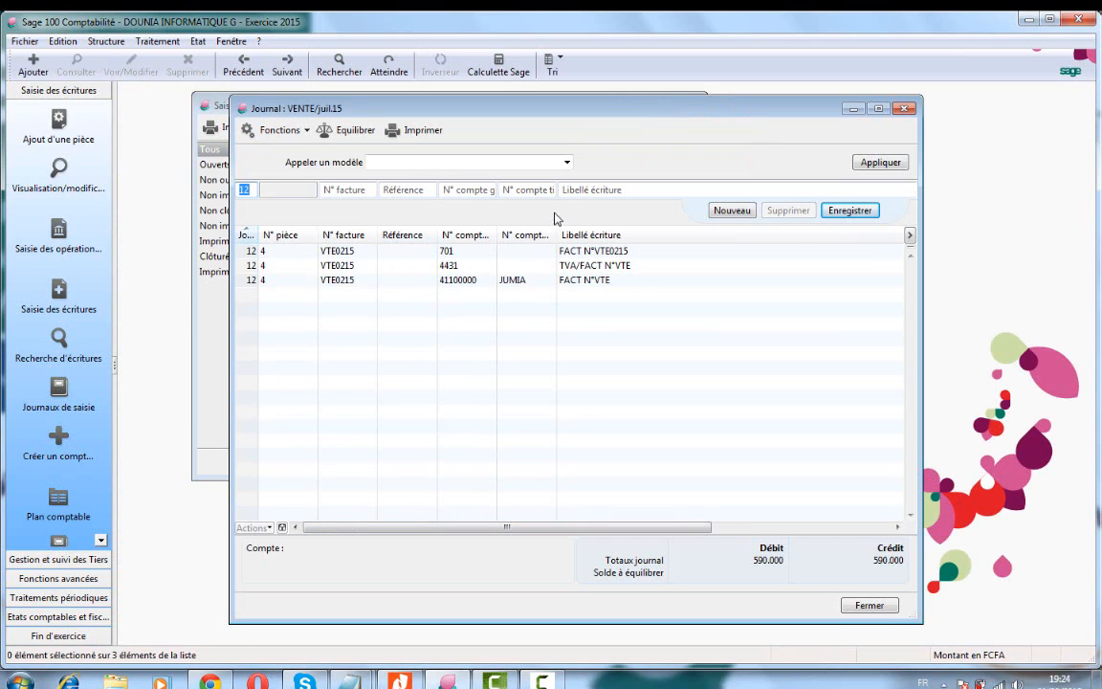
{"action": "left_click", "coordinate": [567, 163]}
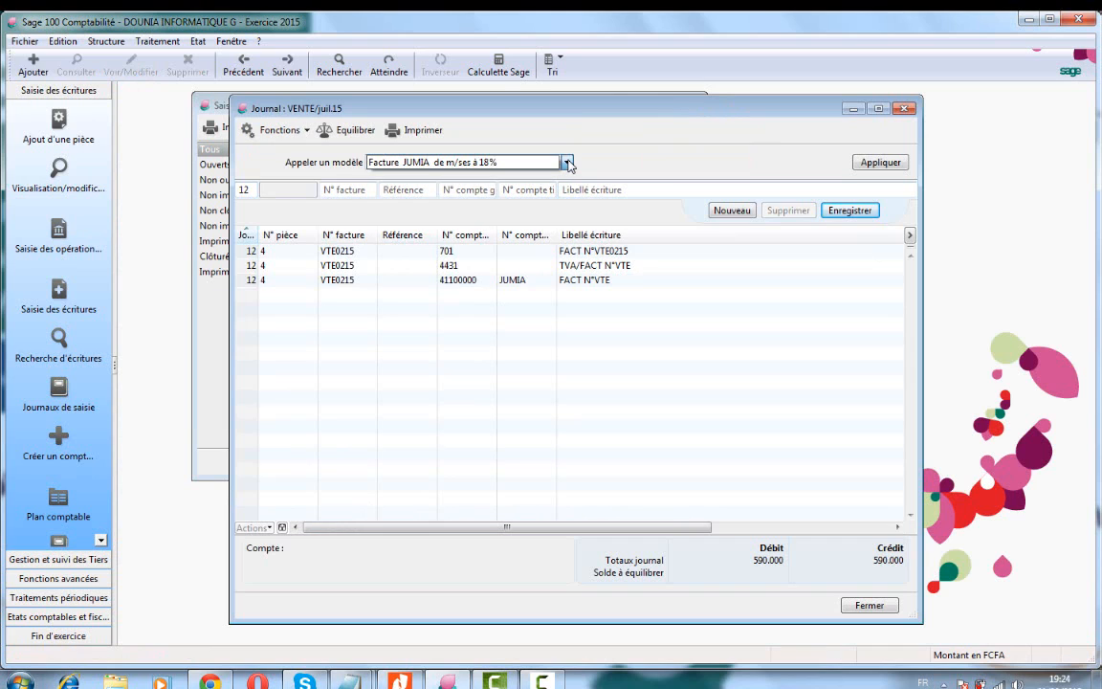
{"action": "left_click", "coordinate": [568, 162]}
{"action": "left_click", "coordinate": [568, 162]}
{"action": "left_click", "coordinate": [567, 162]}
{"action": "left_click", "coordinate": [567, 162]}
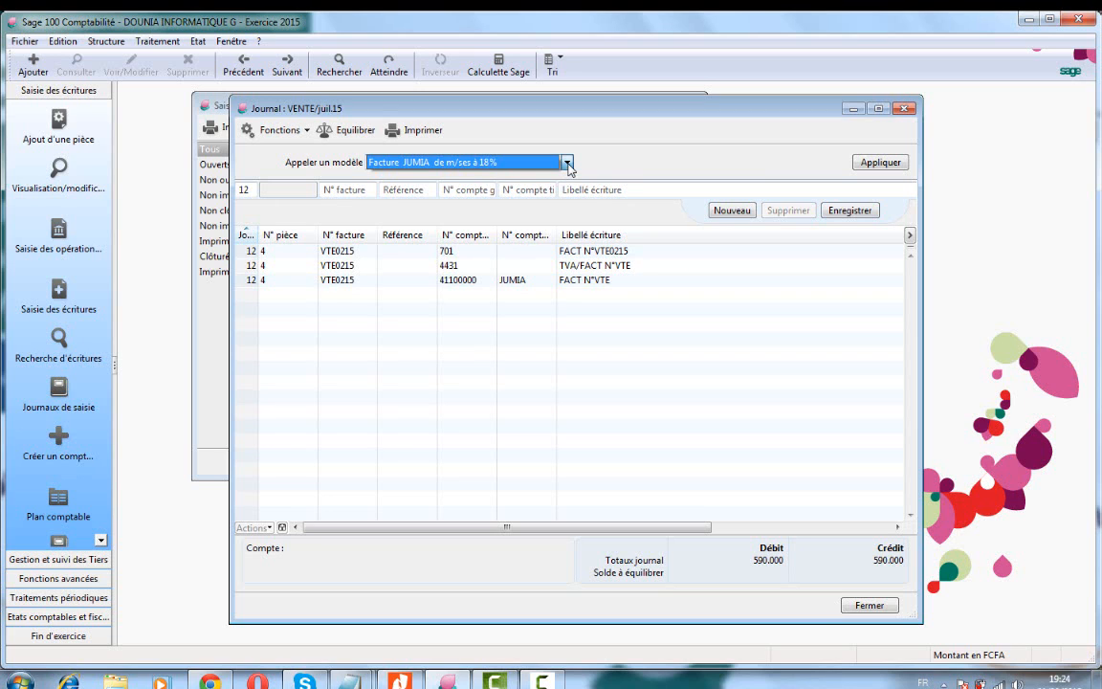
{"action": "left_click", "coordinate": [568, 167]}
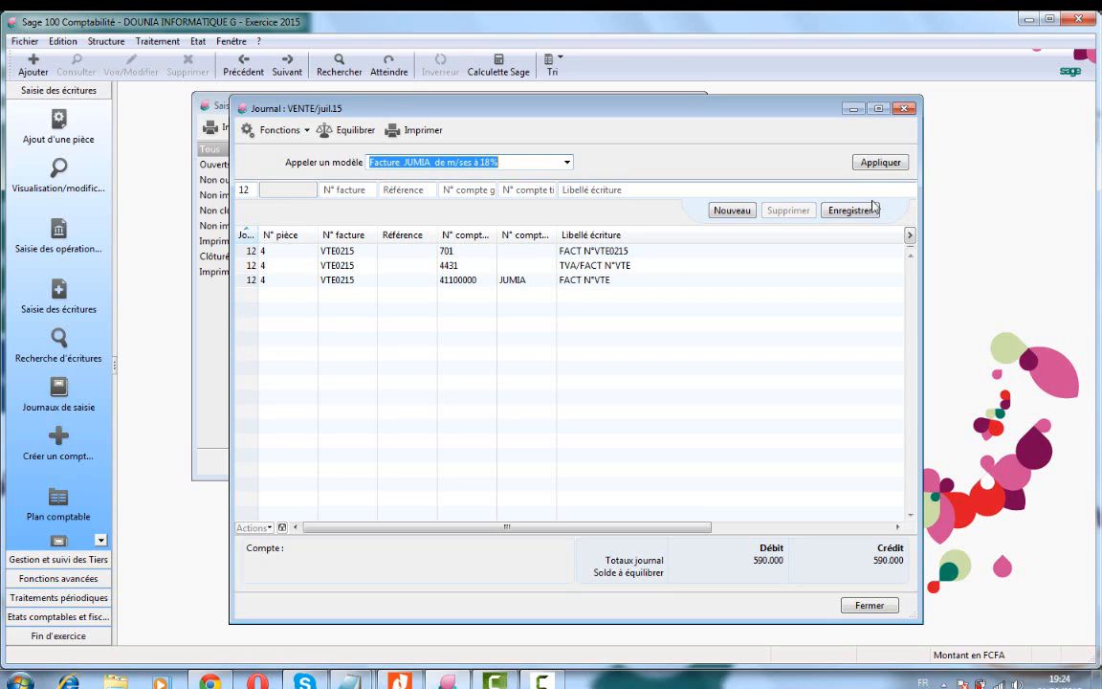
{"action": "left_click", "coordinate": [881, 163]}
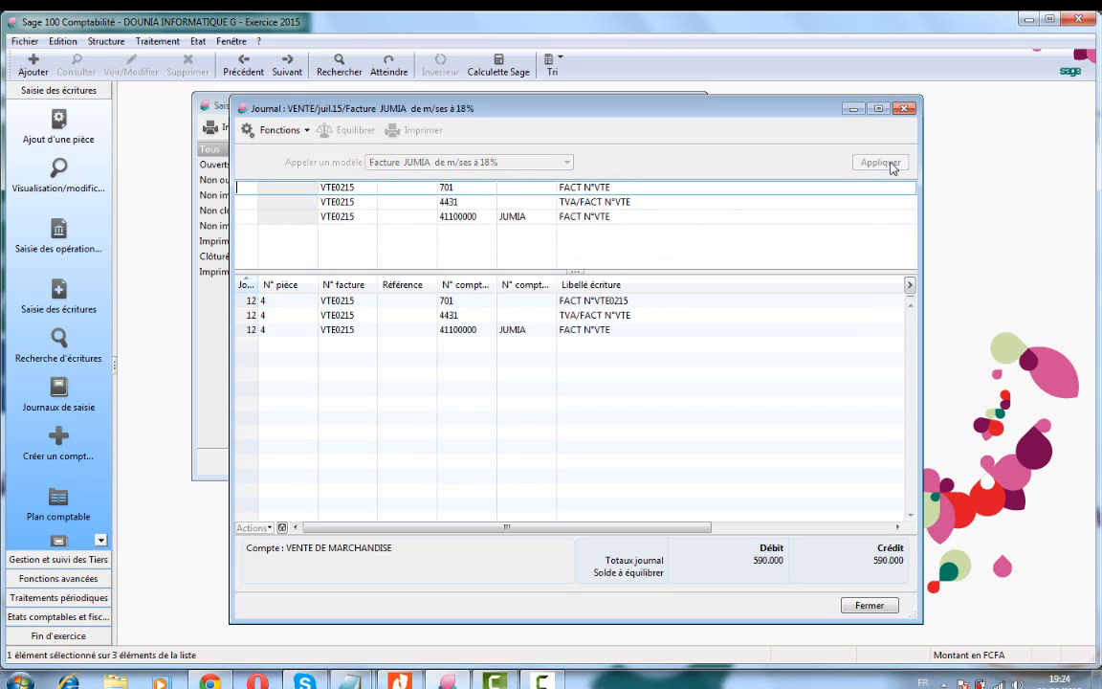
{"action": "left_click", "coordinate": [878, 108]}
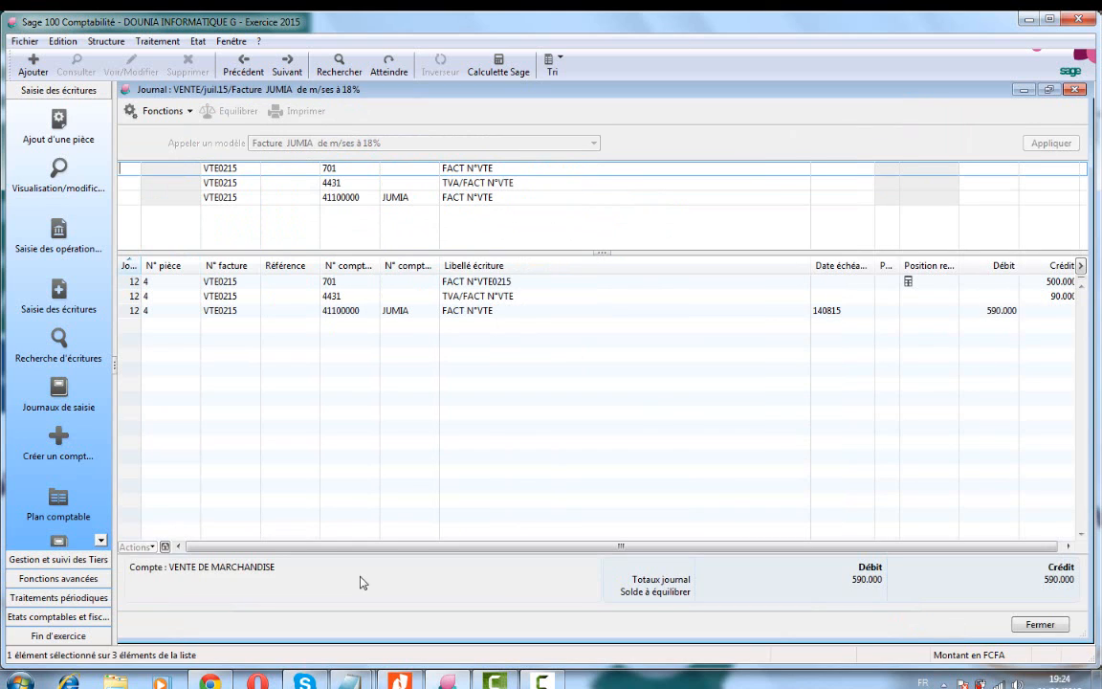
- Fill in the second invoice with day 21, description FACT N°VTE1295 and a credit of 100000 on the 701 line
{"action": "type", "text": "21"}
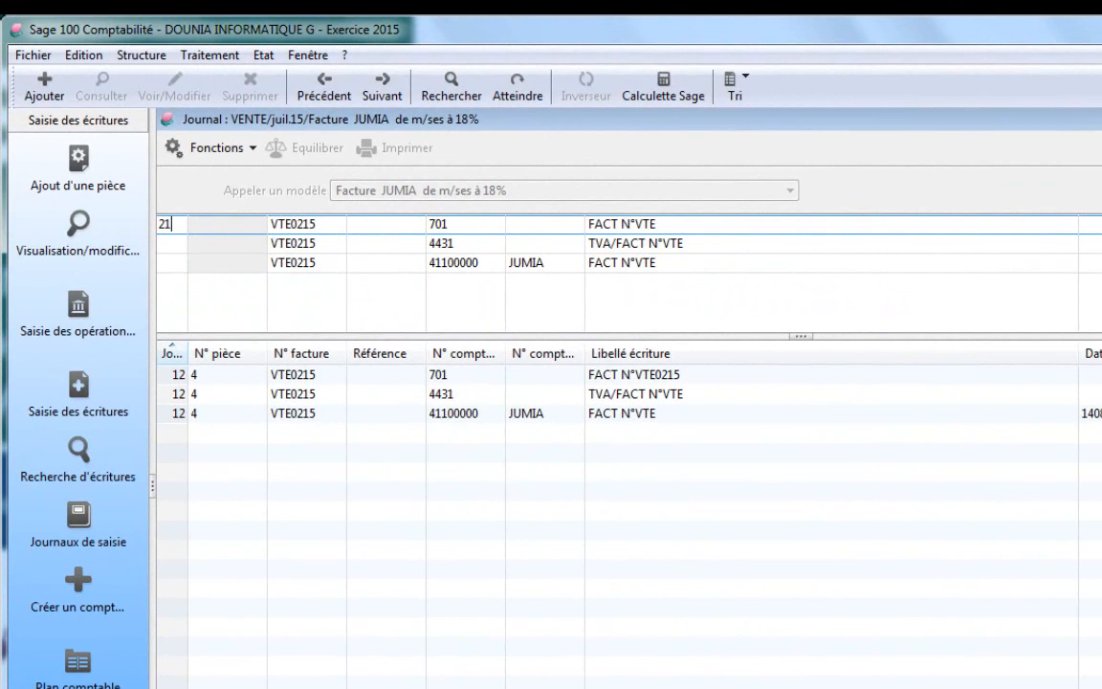
{"action": "key", "text": "Tab"}
{"action": "key", "text": "Tab"}
{"action": "type", "text": "1295"}
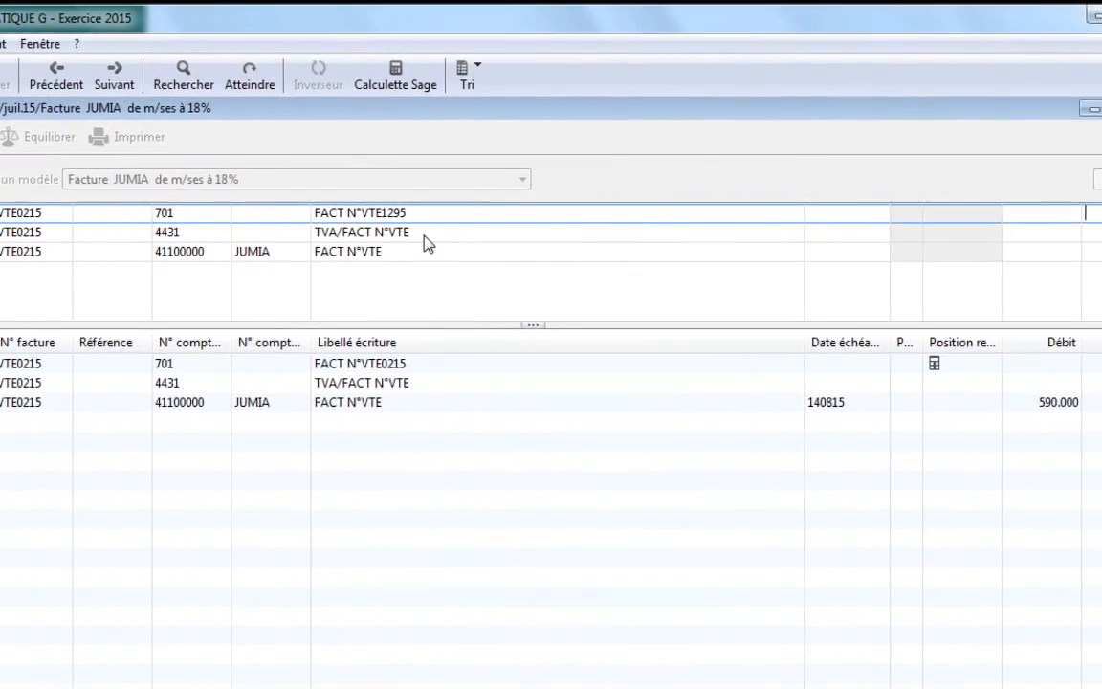
{"action": "type", "text": "100000"}
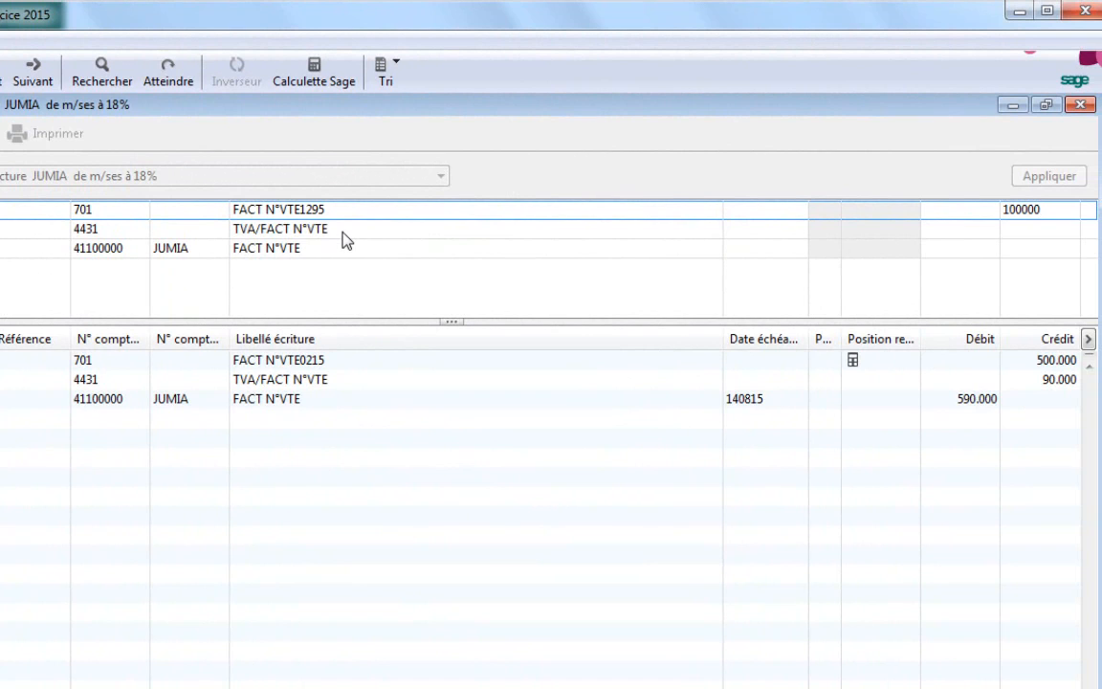
{"action": "left_click", "coordinate": [342, 231]}
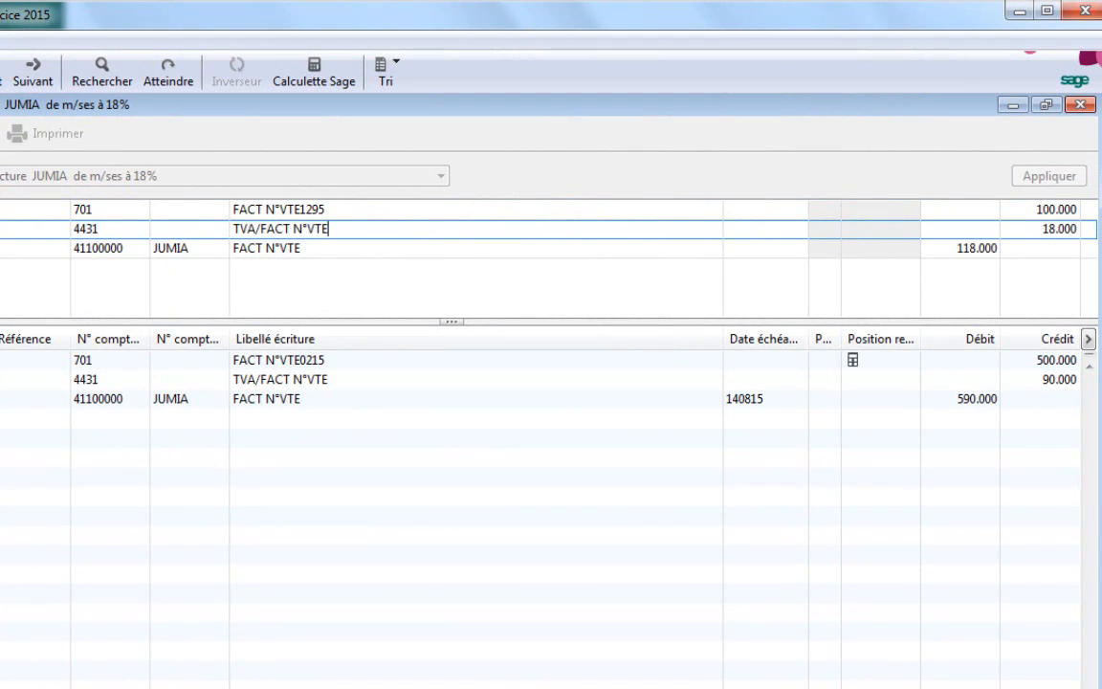
- Set the second invoice's JUMIA line due date to 30 August 2015, record the entry and close the journal
{"action": "key", "text": "Return"}
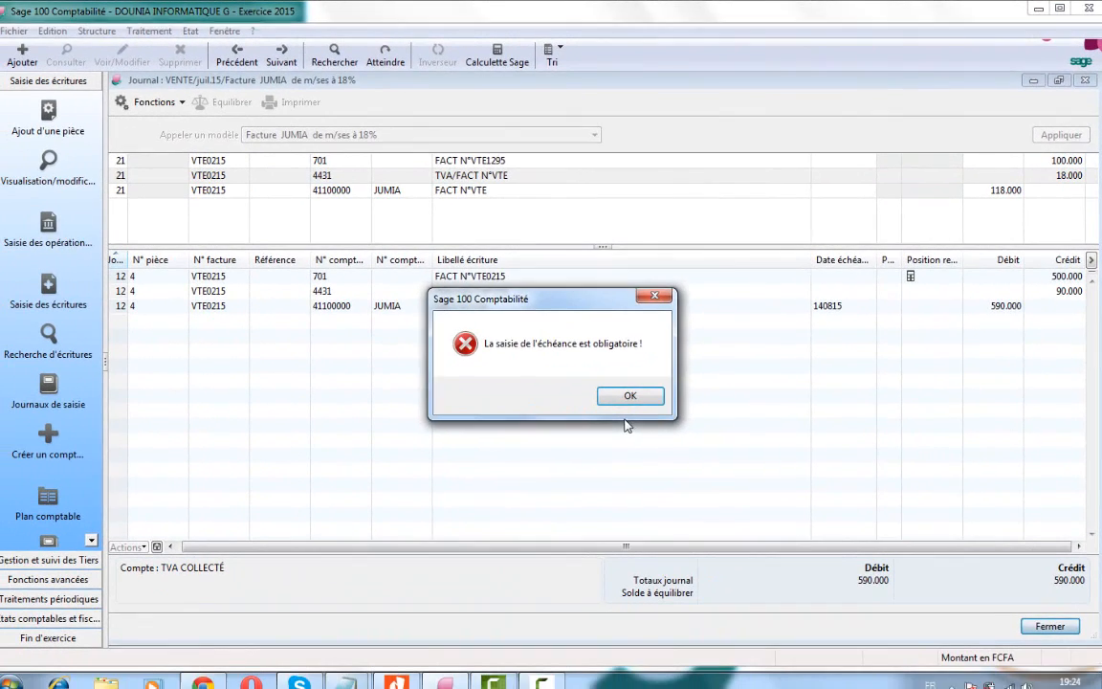
{"action": "left_click", "coordinate": [631, 395]}
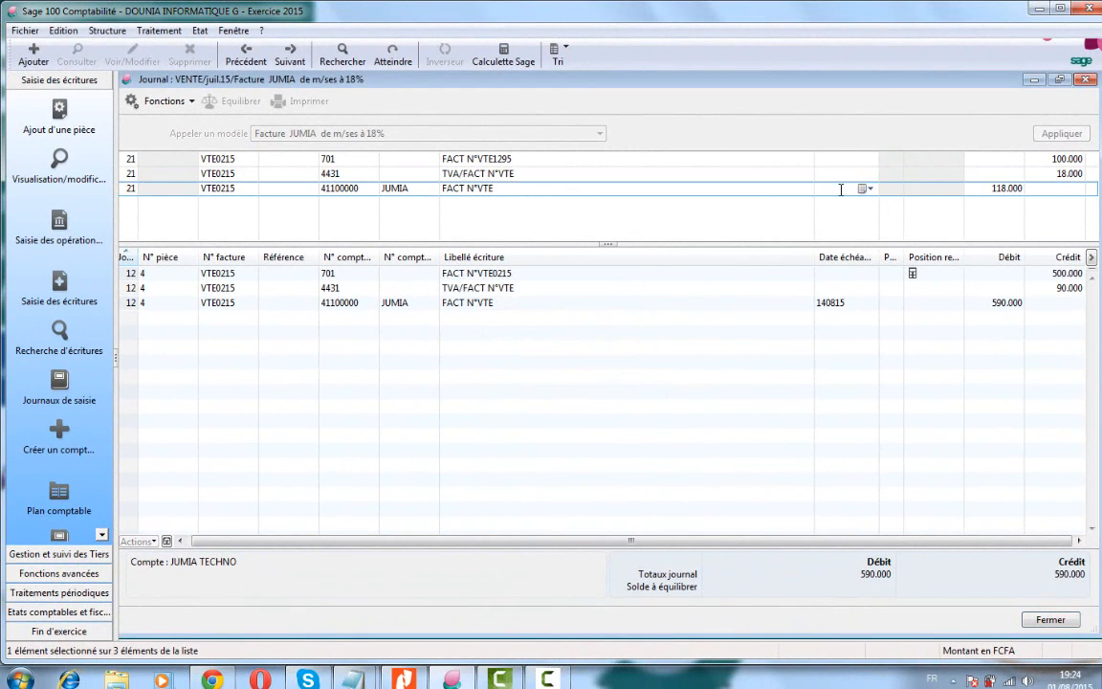
{"action": "left_click", "coordinate": [864, 188]}
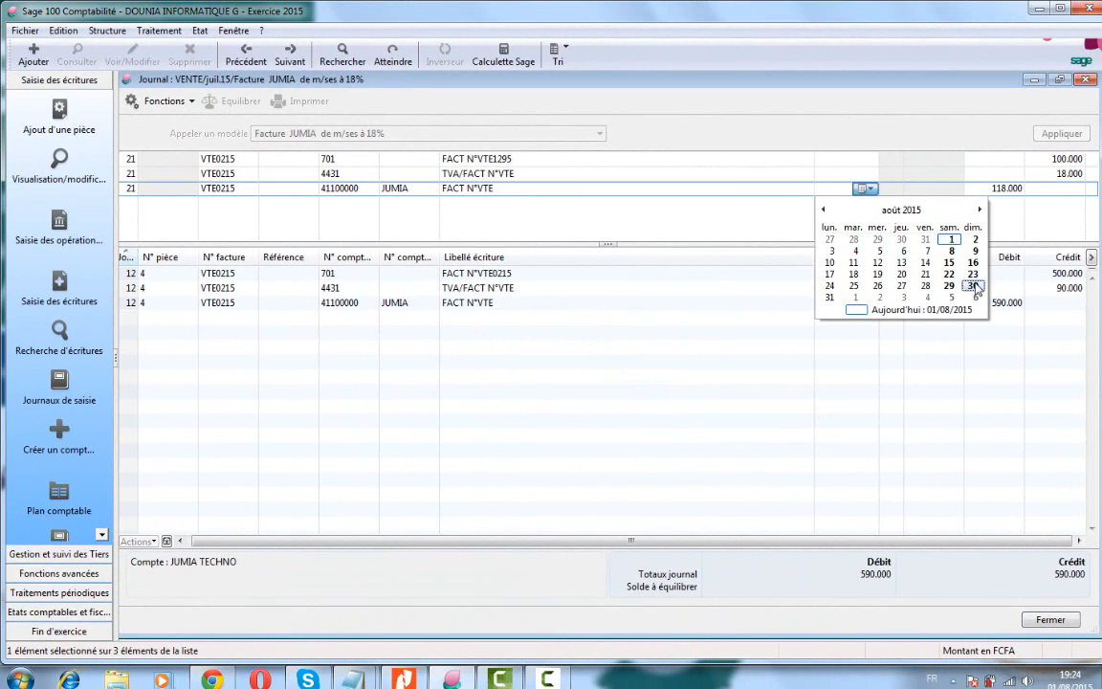
{"action": "left_click", "coordinate": [973, 286]}
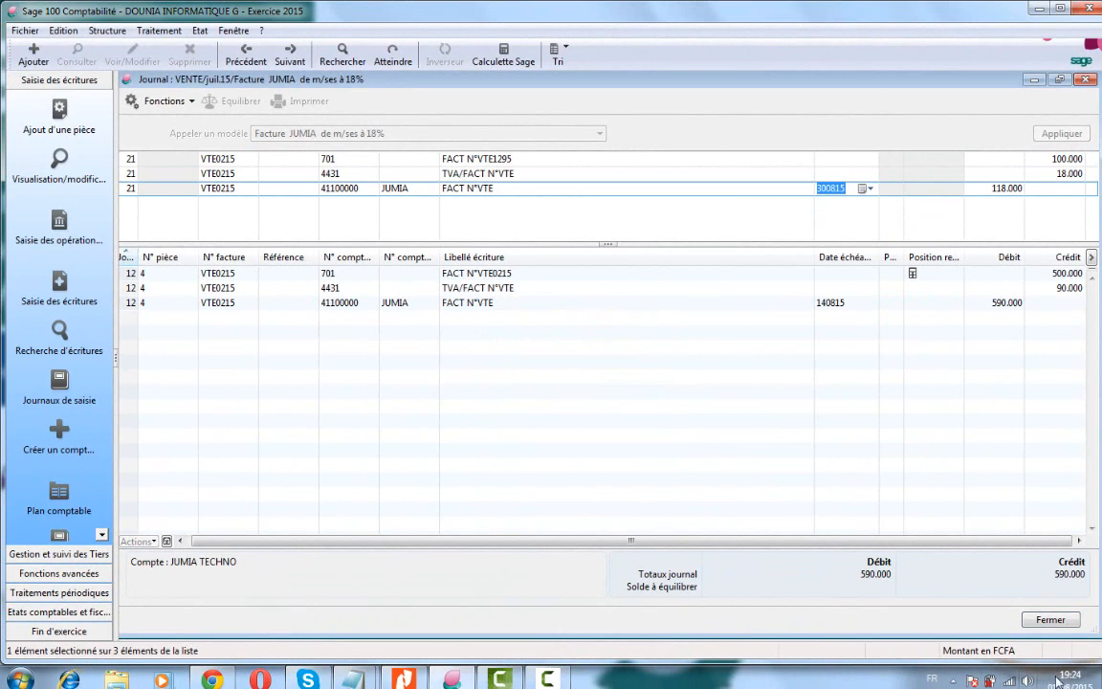
{"action": "left_click", "coordinate": [1050, 619]}
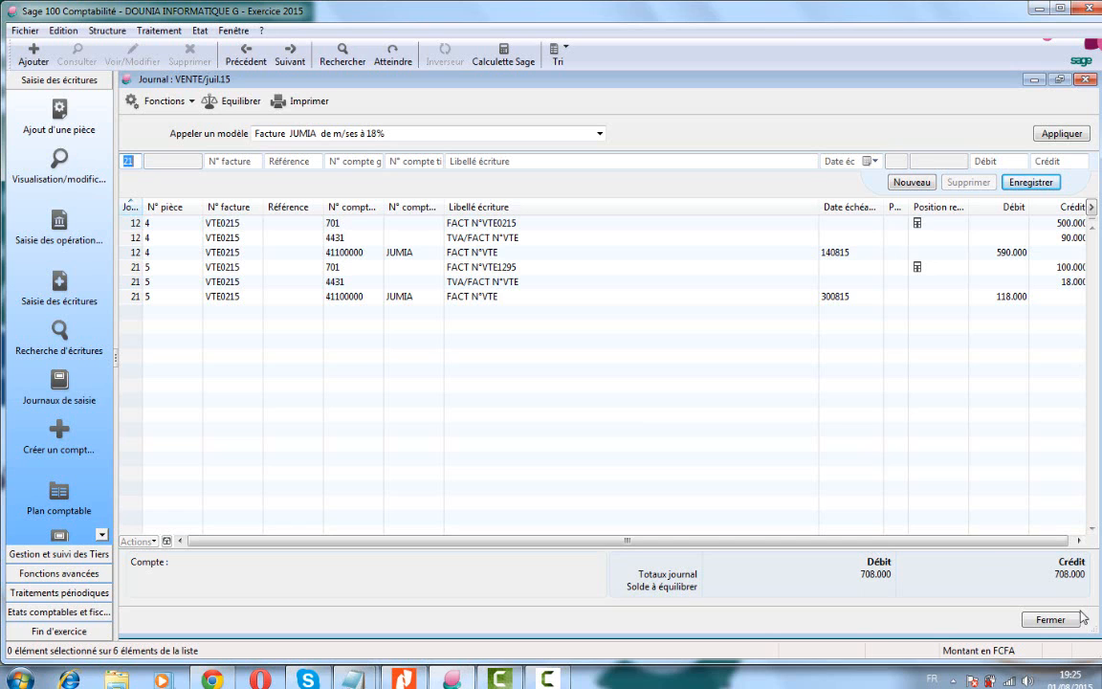
{"action": "left_click", "coordinate": [1051, 620]}
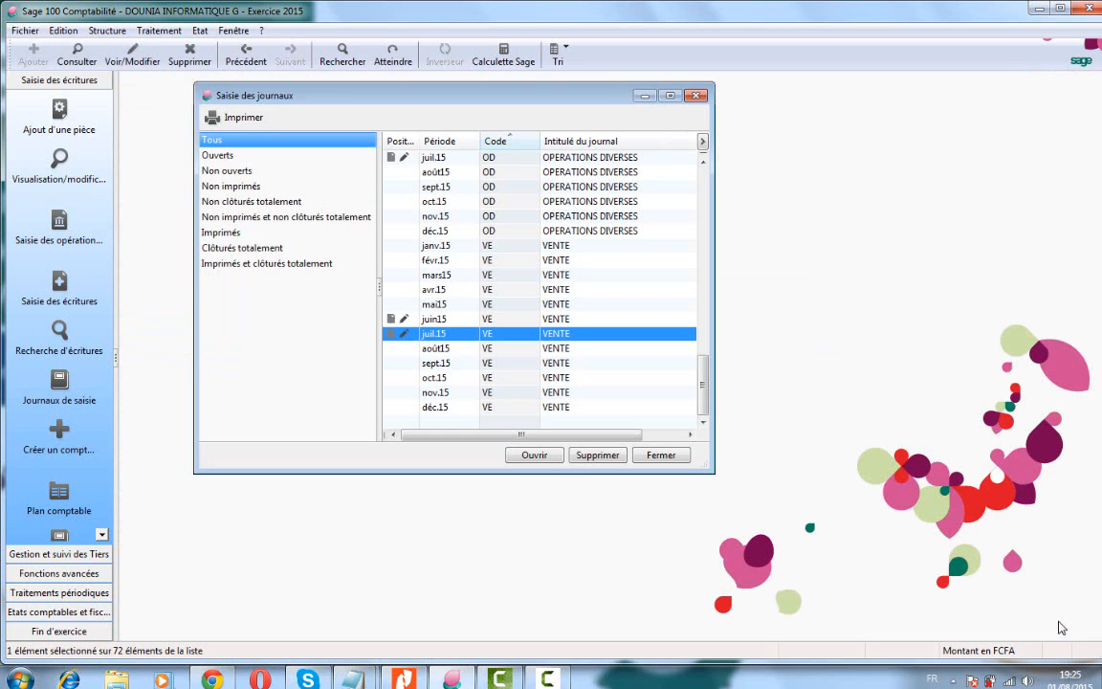
- Reopen the July 2015 VENTE journal in an enlarged window and apply the model "Facture JUMIA de m/ses à 18%" for a third invoice
{"action": "double_click", "coordinate": [527, 334]}
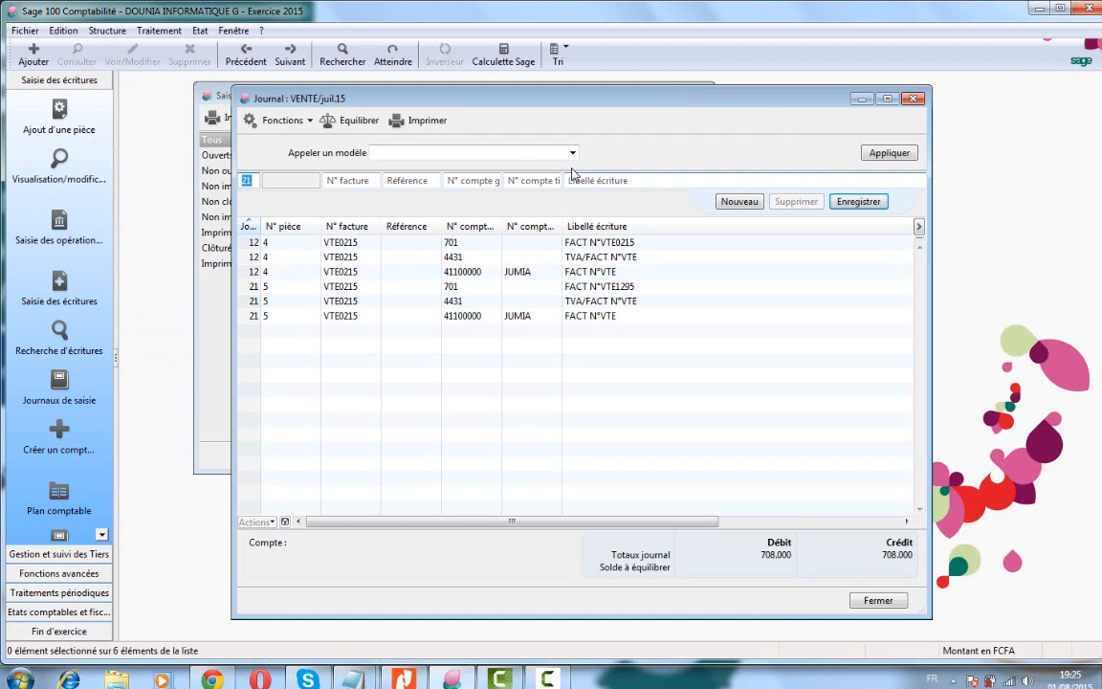
{"action": "left_click", "coordinate": [573, 157]}
{"action": "left_click", "coordinate": [877, 156]}
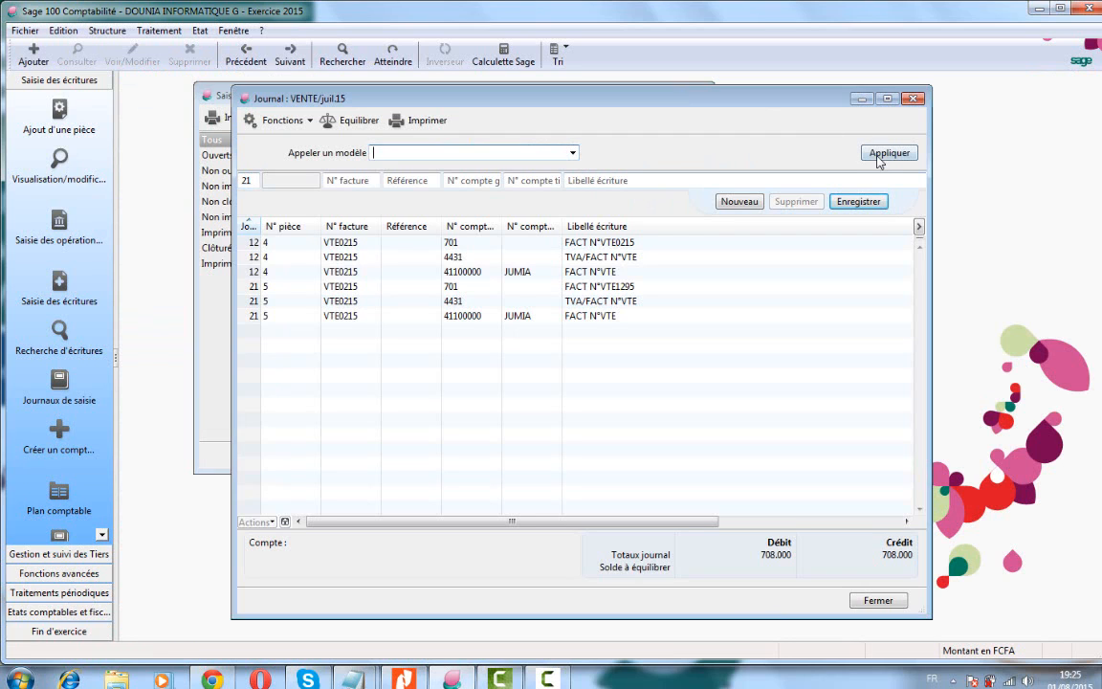
{"action": "left_click", "coordinate": [887, 99]}
{"action": "left_click", "coordinate": [600, 136]}
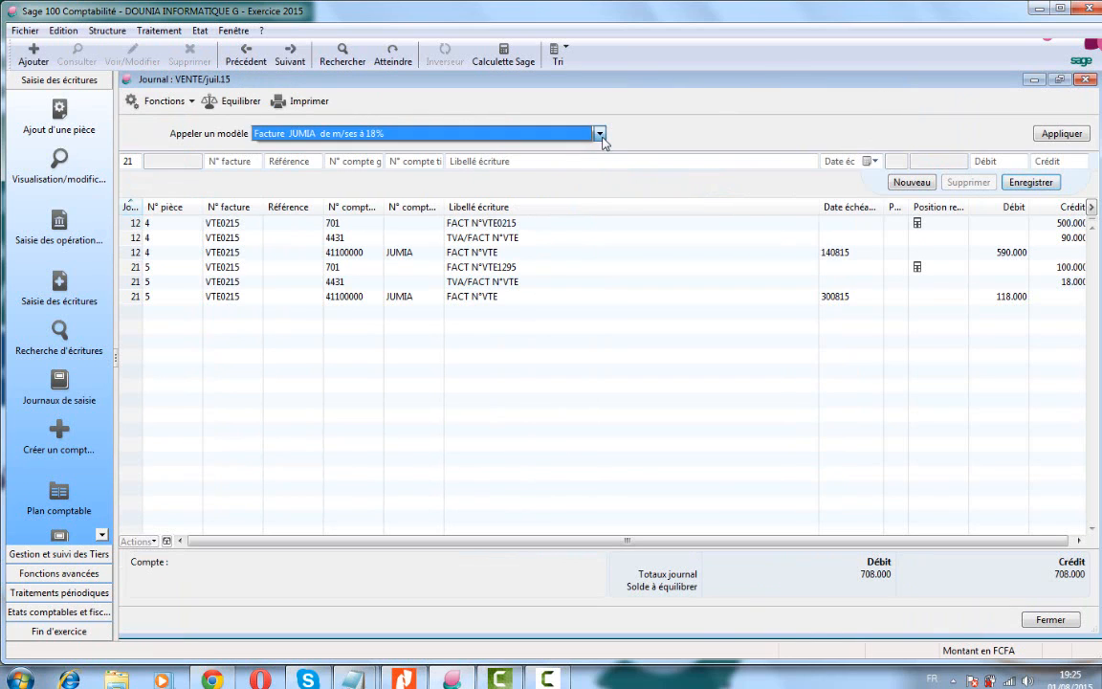
{"action": "left_click", "coordinate": [603, 136]}
{"action": "left_click", "coordinate": [602, 136]}
{"action": "left_click", "coordinate": [1062, 133]}
{"action": "left_click", "coordinate": [600, 136]}
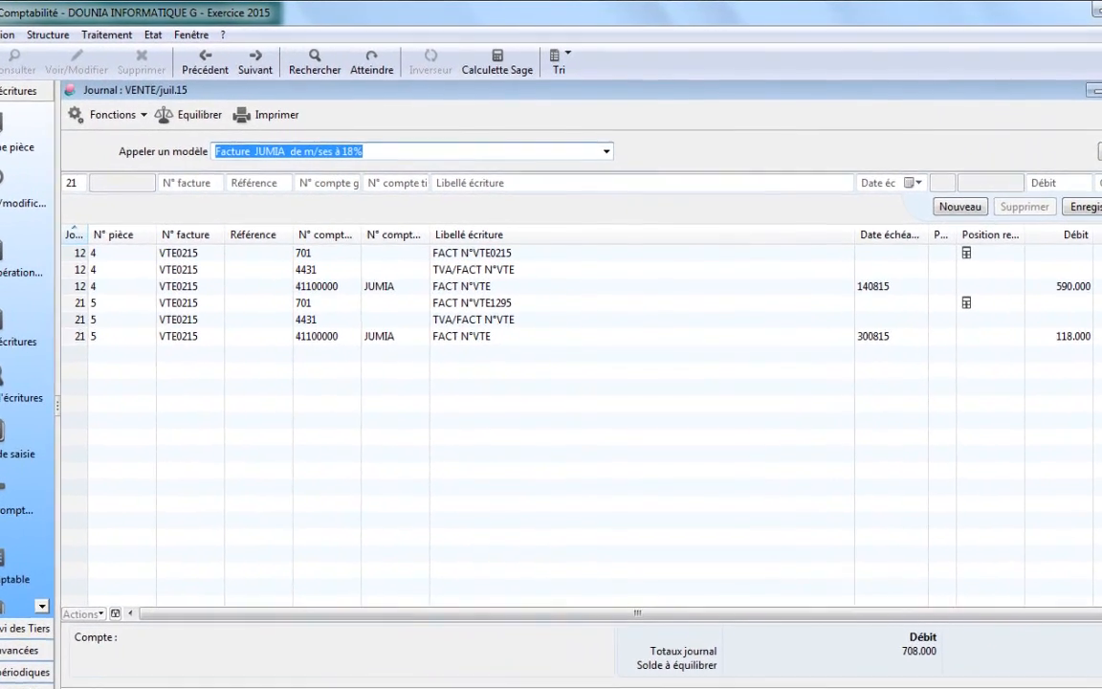
{"action": "left_click", "coordinate": [1061, 133]}
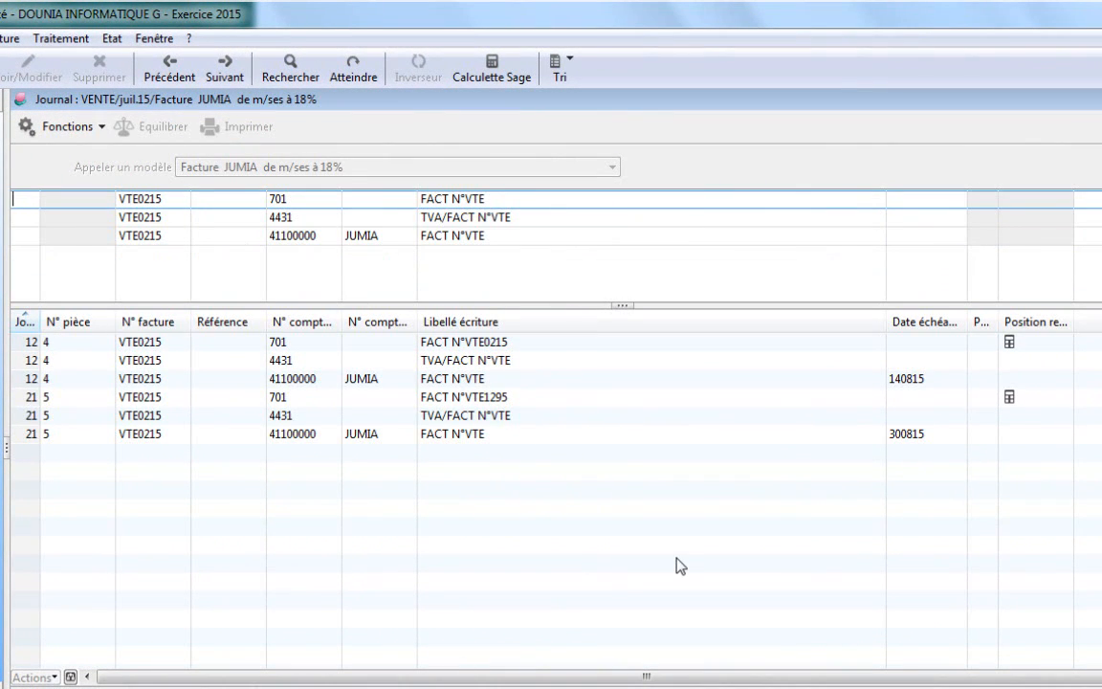
- Fill in the third invoice with day 29, description FACT N°VTE897546 and a credit of 800000 on the 701 line
{"action": "type", "text": "29"}
{"action": "key", "text": "Tab"}
{"action": "key", "text": "Tab"}
{"action": "key", "text": "Tab"}
{"action": "key", "text": "Tab"}
{"action": "key", "text": "Tab"}
{"action": "type", "text": "897546"}
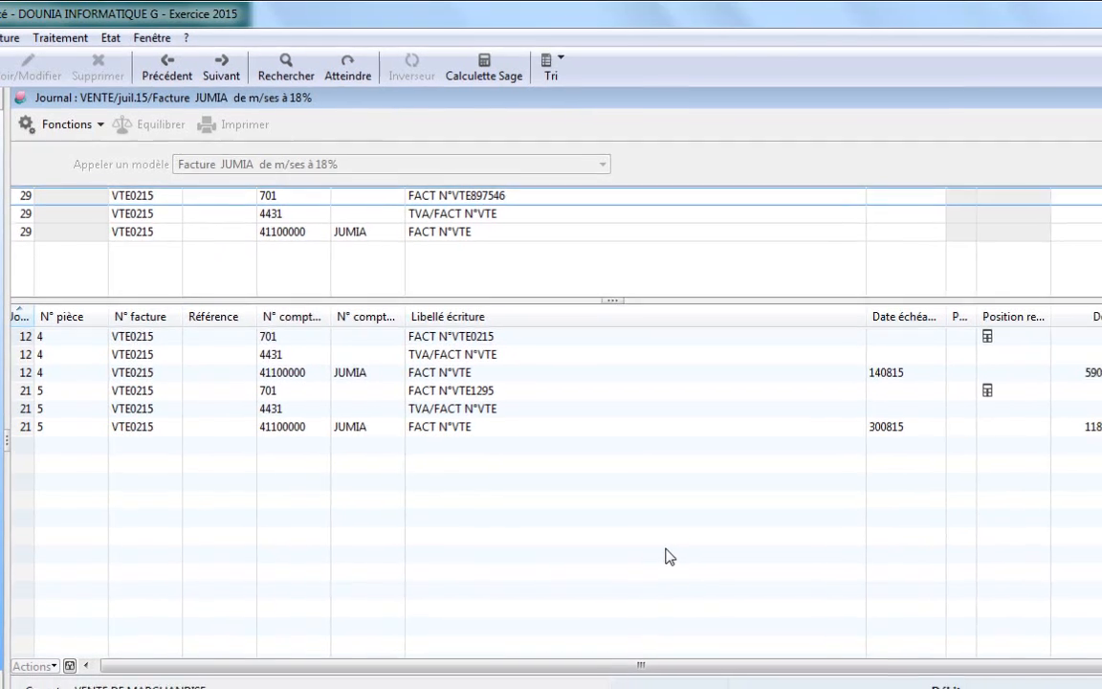
{"action": "type", "text": "800"}
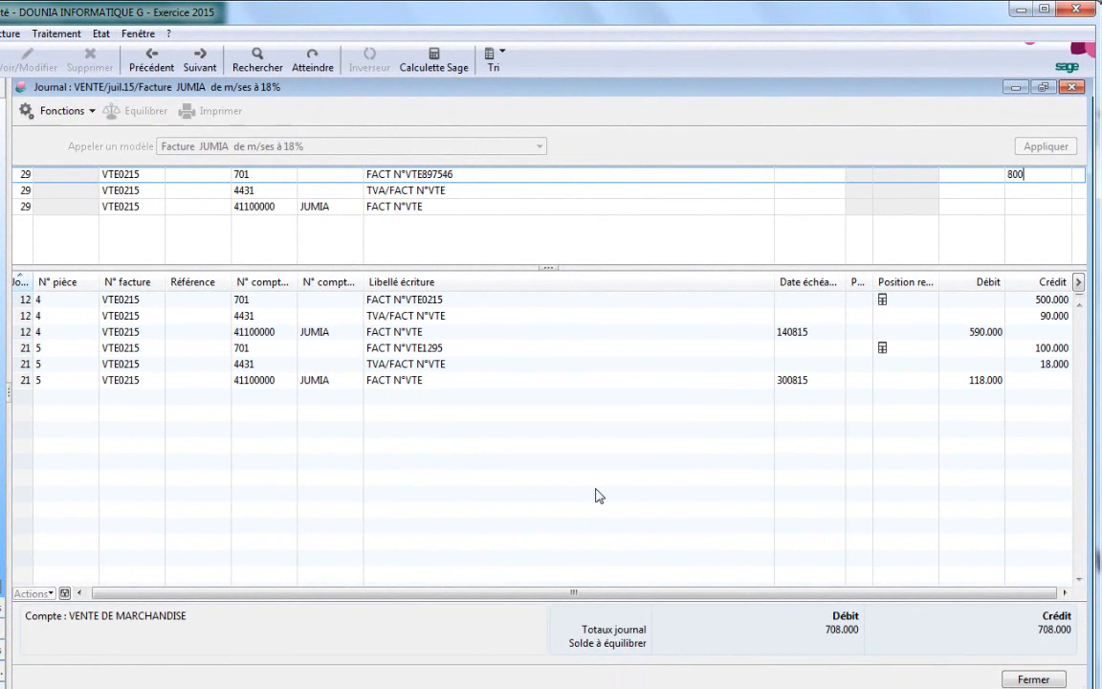
{"action": "type", "text": "000"}
{"action": "key", "text": "Return"}
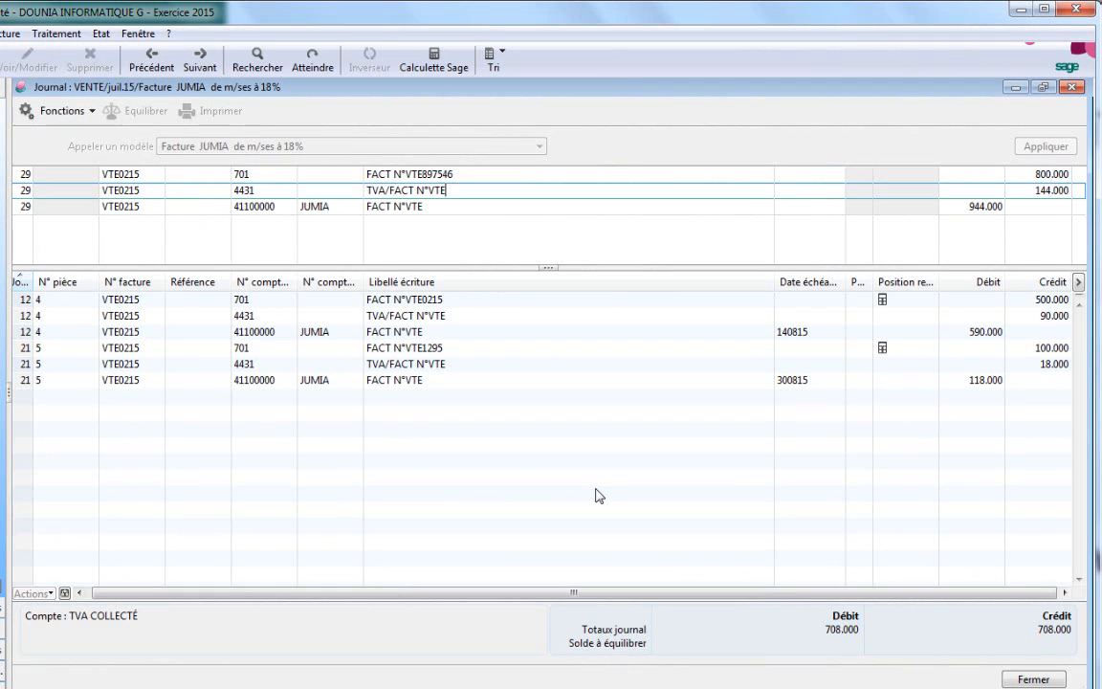
- Set the third invoice's JUMIA line due date to 30 August 2015, record the entry and close the journal and the journal list
{"action": "left_click", "coordinate": [1010, 681]}
{"action": "left_click", "coordinate": [558, 427]}
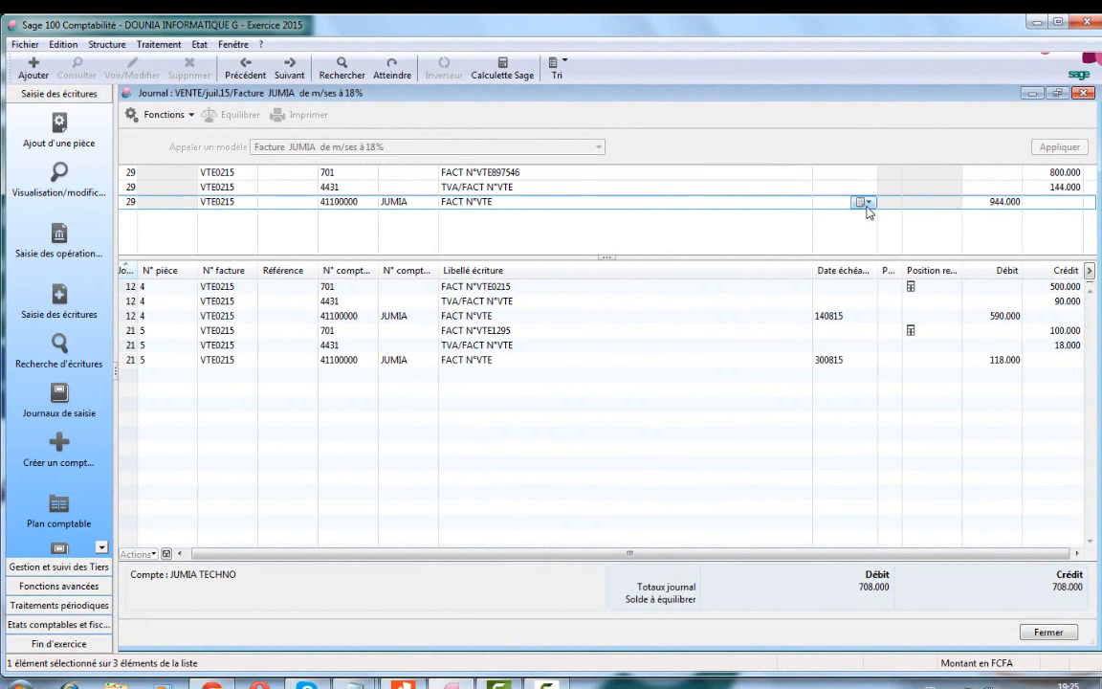
{"action": "left_click", "coordinate": [865, 204]}
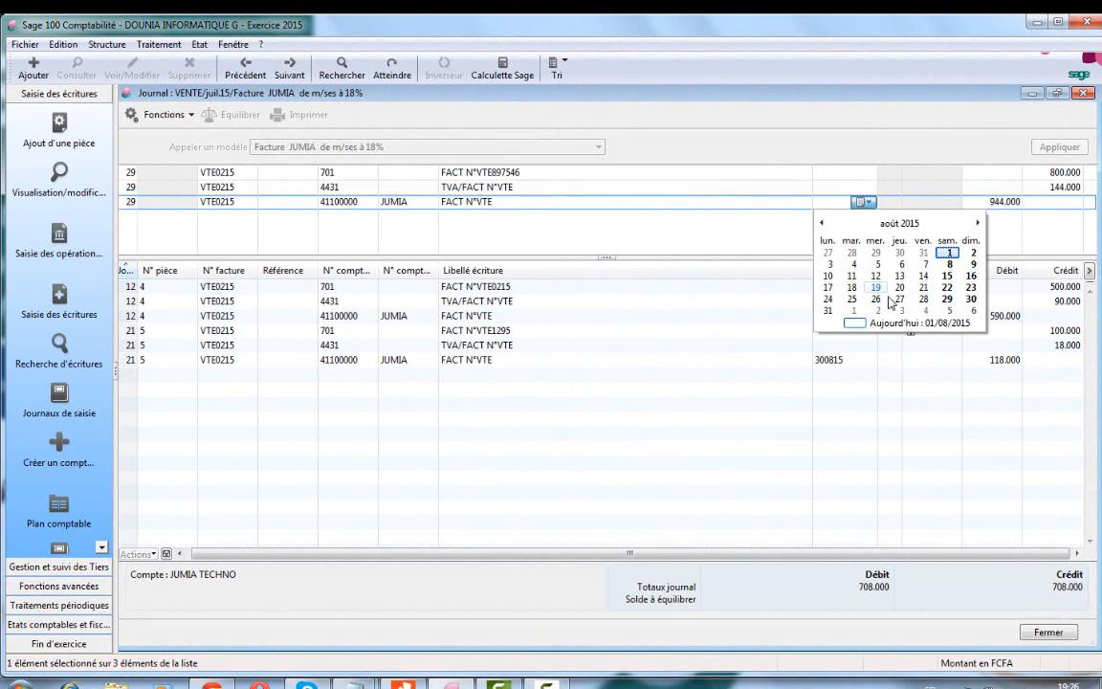
{"action": "left_click", "coordinate": [971, 298]}
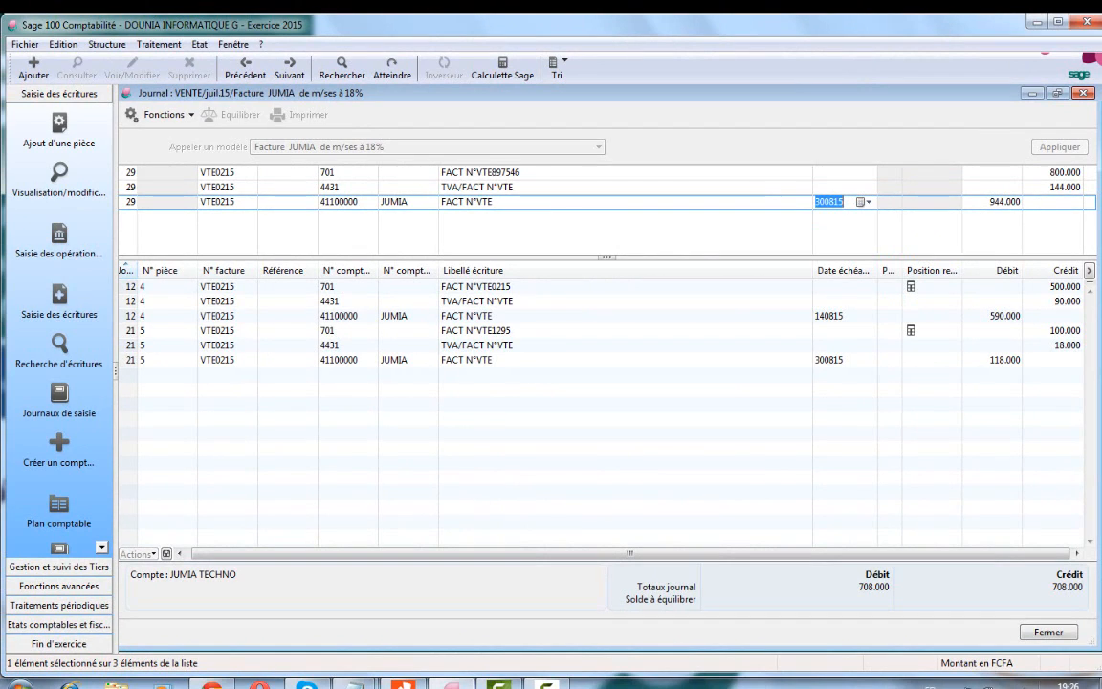
{"action": "left_click", "coordinate": [1046, 633]}
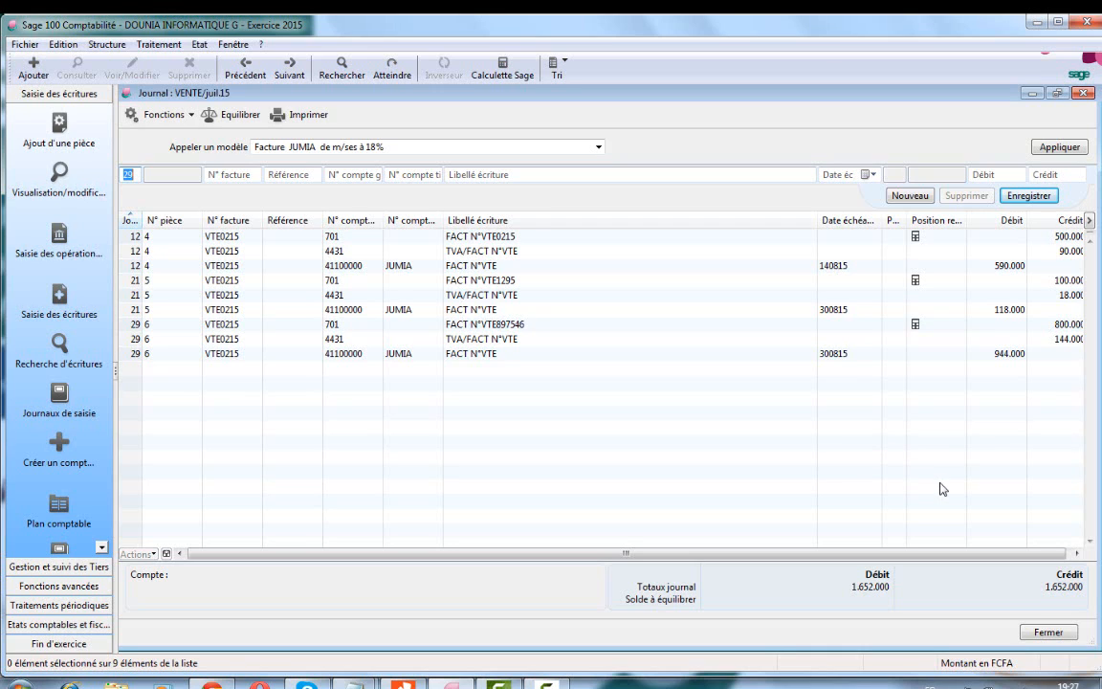
{"action": "left_click", "coordinate": [1052, 637]}
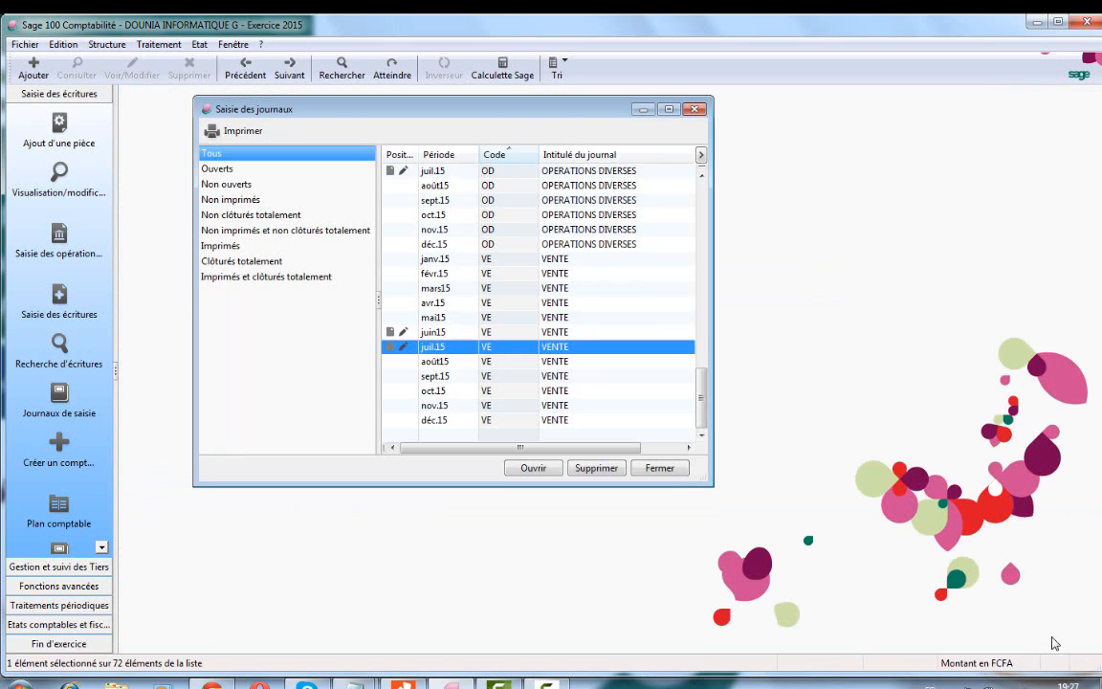
{"action": "left_click", "coordinate": [695, 110]}
- Preview the custom report "Etat de la TVA sur vente" with the default print settings, review the sales tax register and close it
{"action": "left_click", "coordinate": [200, 45]}
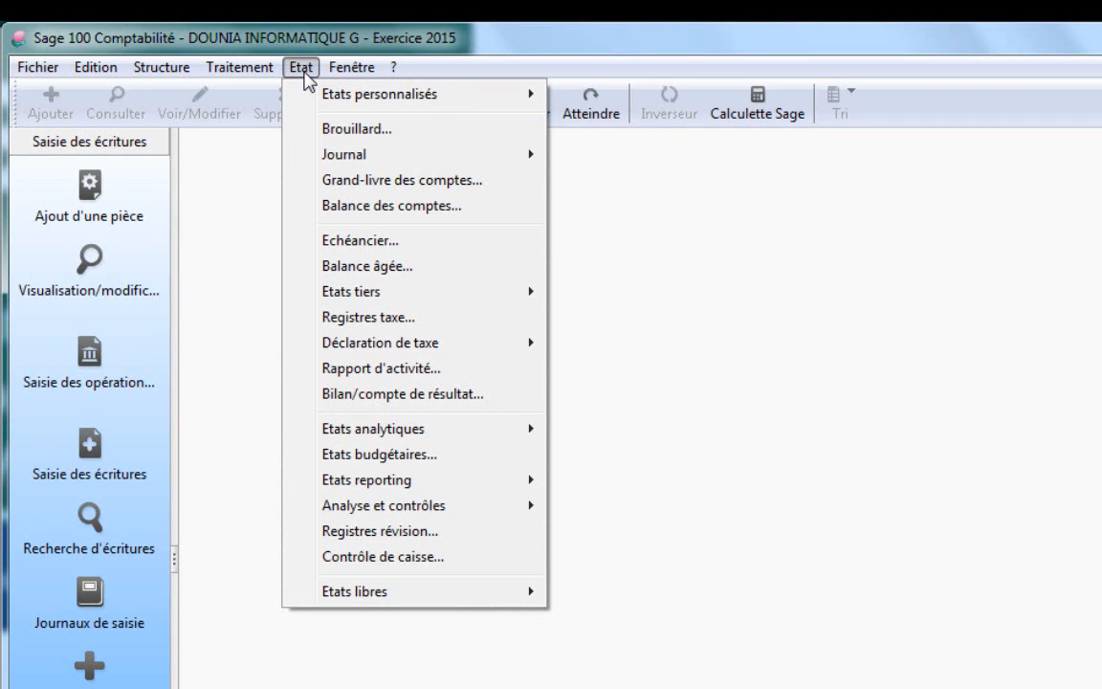
{"action": "mouse_move", "coordinate": [519, 94]}
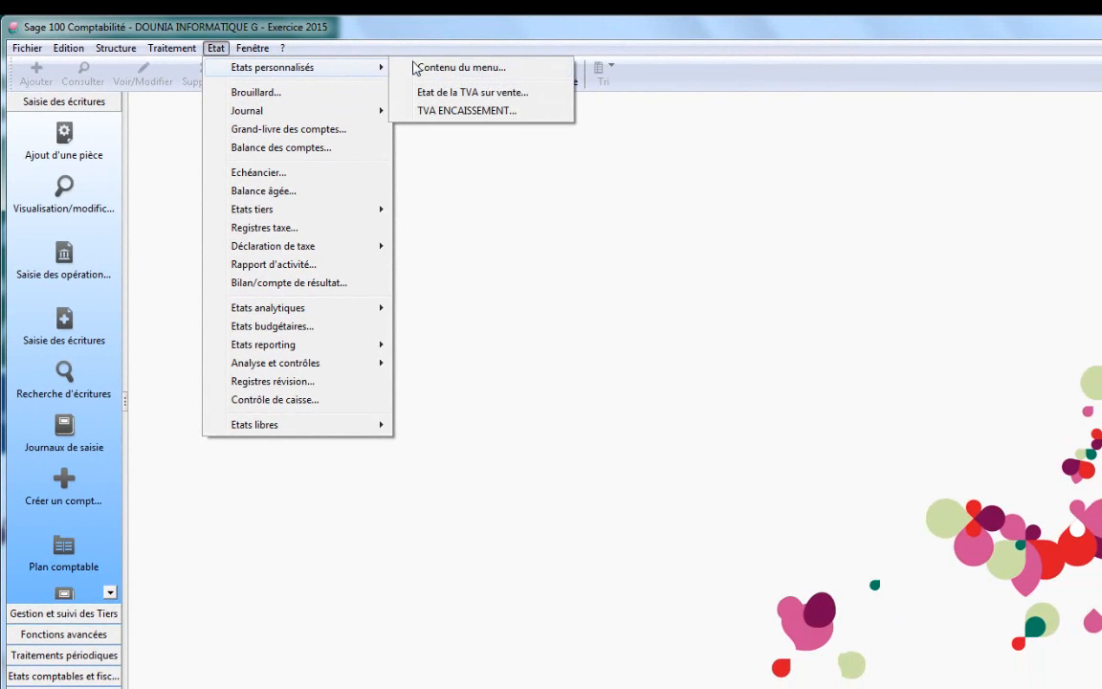
{"action": "left_click", "coordinate": [430, 94]}
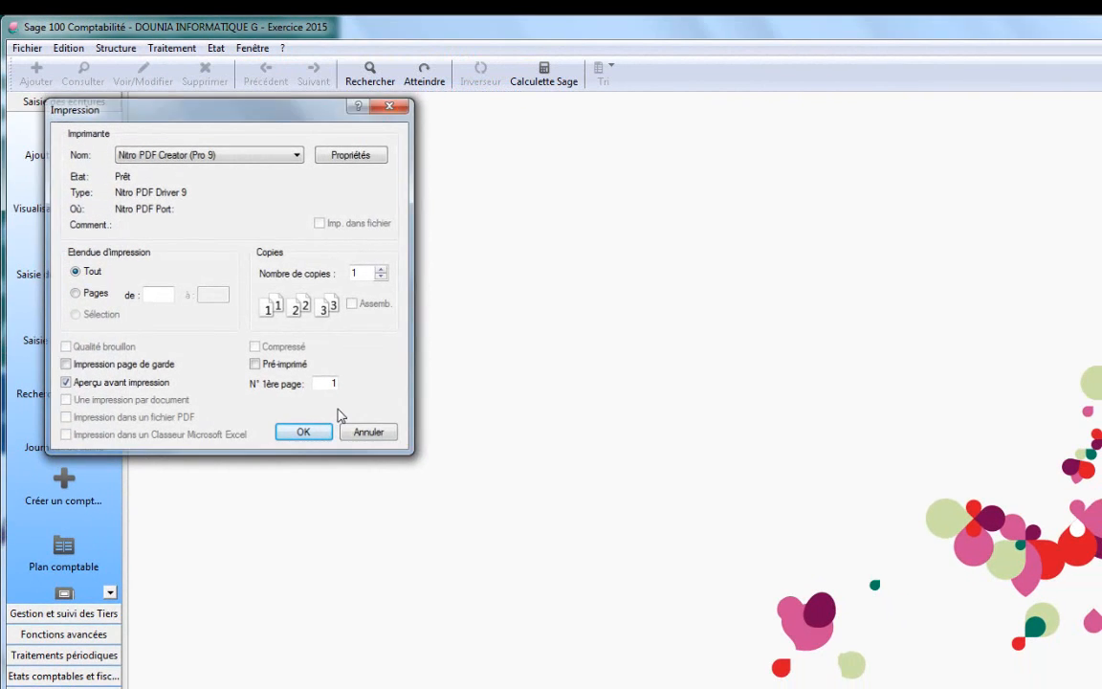
{"action": "key", "text": "Return"}
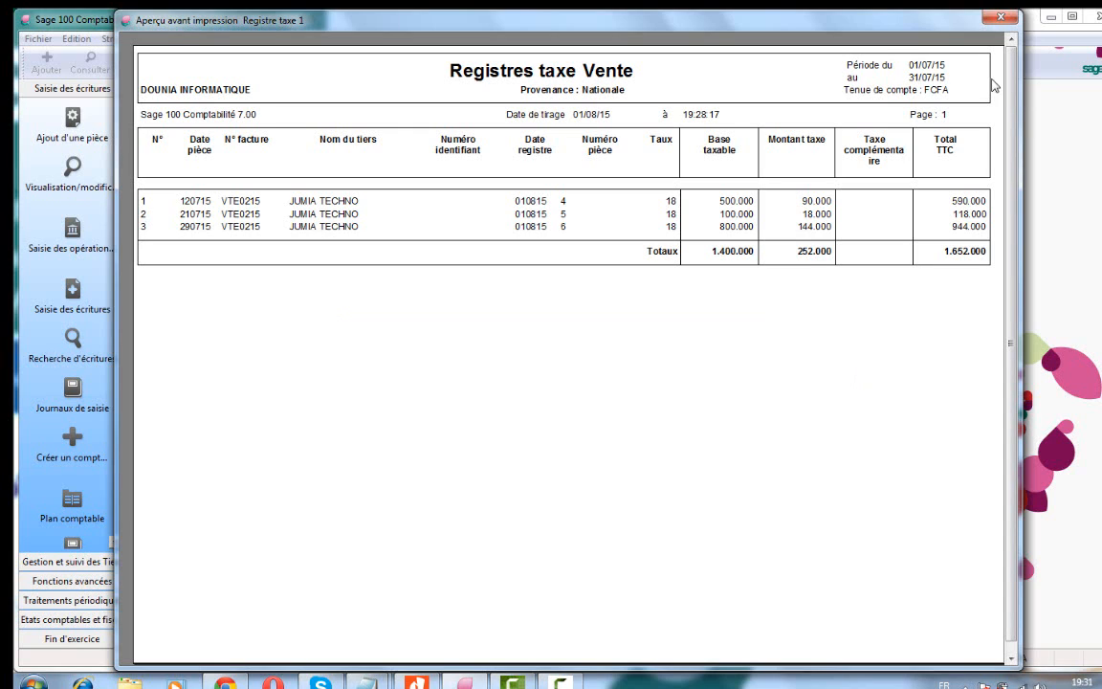
{"action": "left_click", "coordinate": [1001, 18]}
- Preview the custom report "TVA ENCAISSEMENT" with the default print settings, review the VAT summary and close it
{"action": "left_click", "coordinate": [212, 39]}
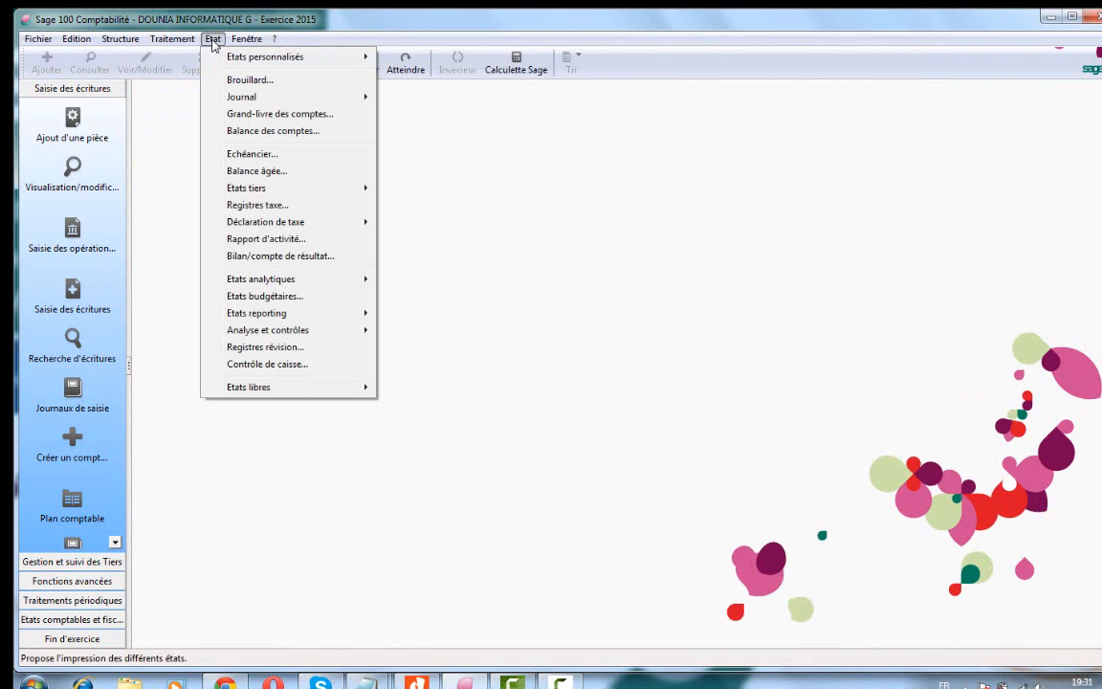
{"action": "mouse_move", "coordinate": [364, 64]}
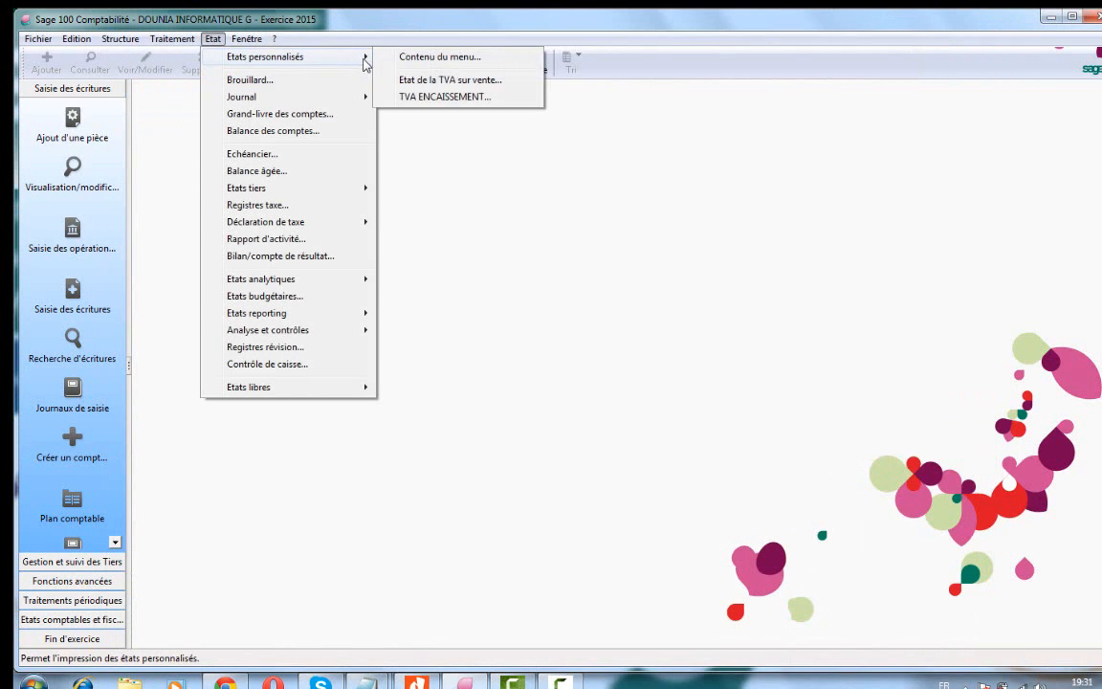
{"action": "left_click", "coordinate": [413, 99]}
{"action": "key", "text": "Return"}
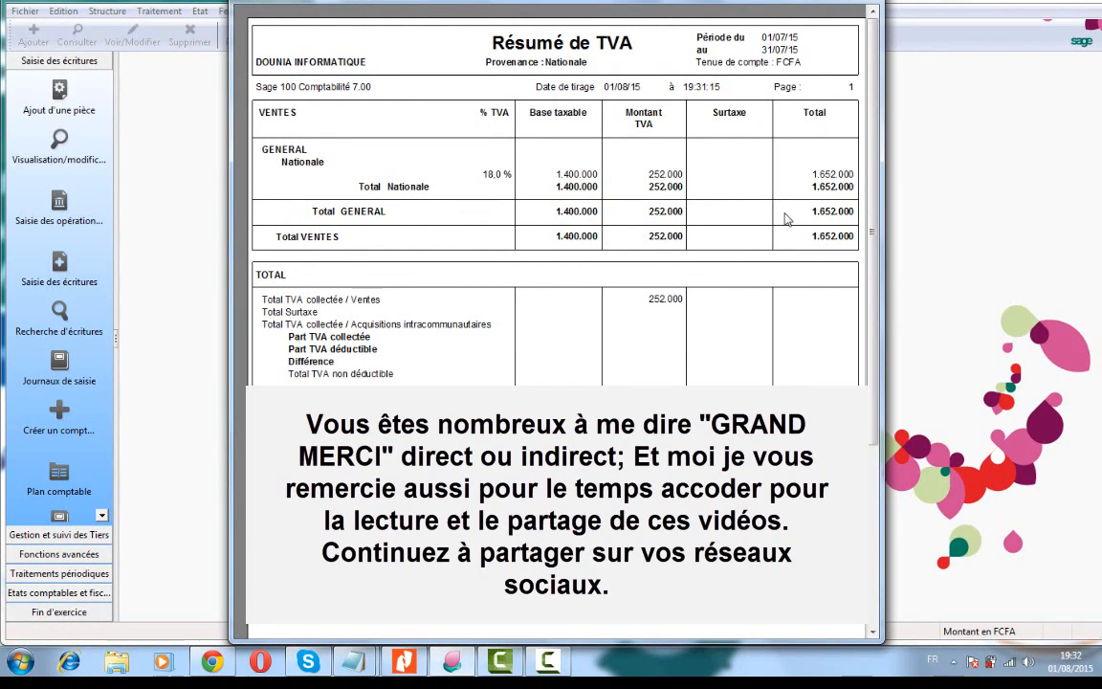
{"action": "left_click", "coordinate": [861, 3]}
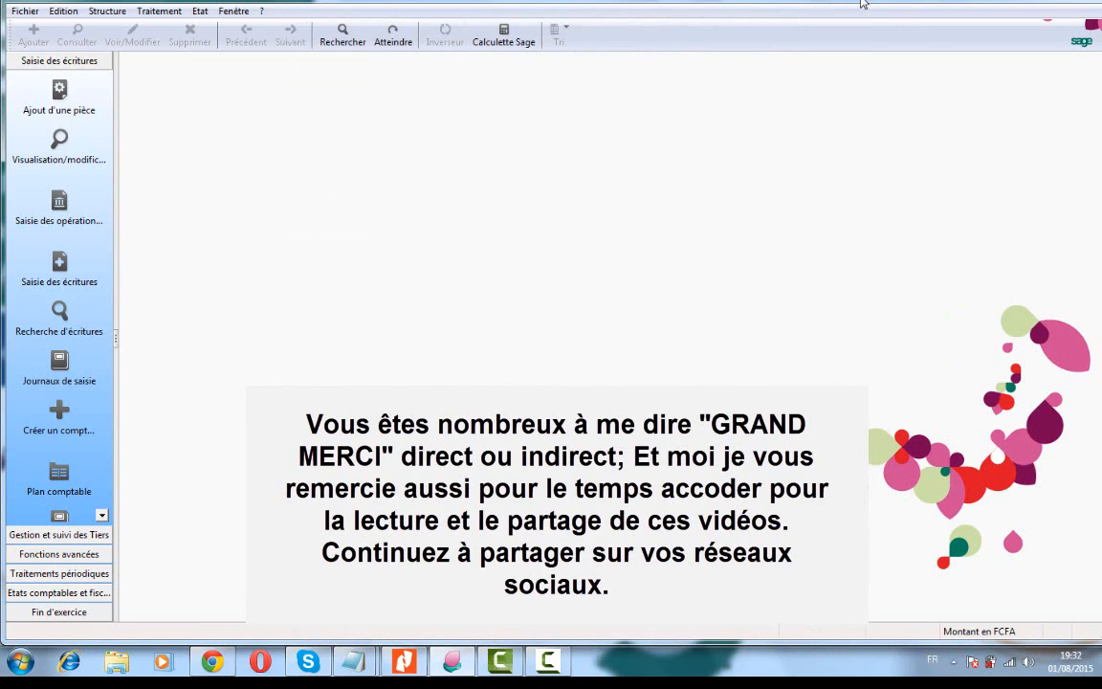